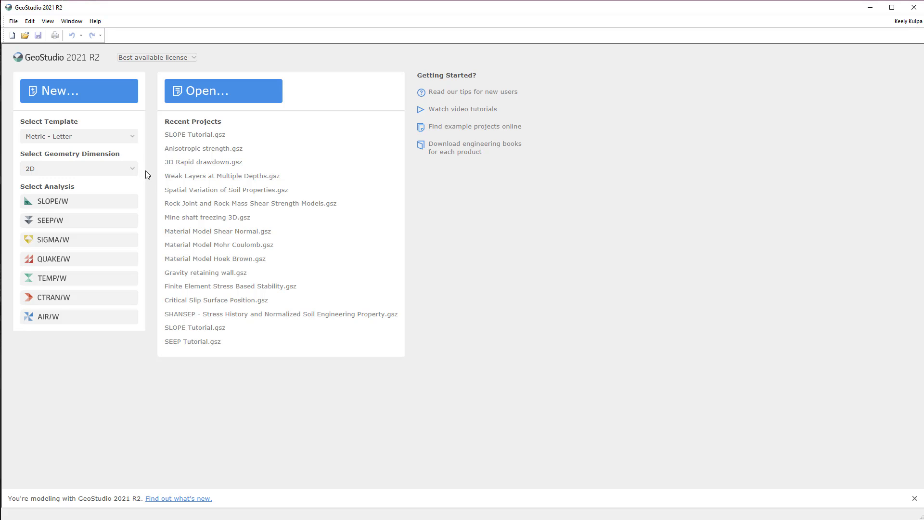
- Keep the Metric - Letter template, set geometry dimension back to 2D, and start a new project
{"action": "left_click", "coordinate": [132, 136]}
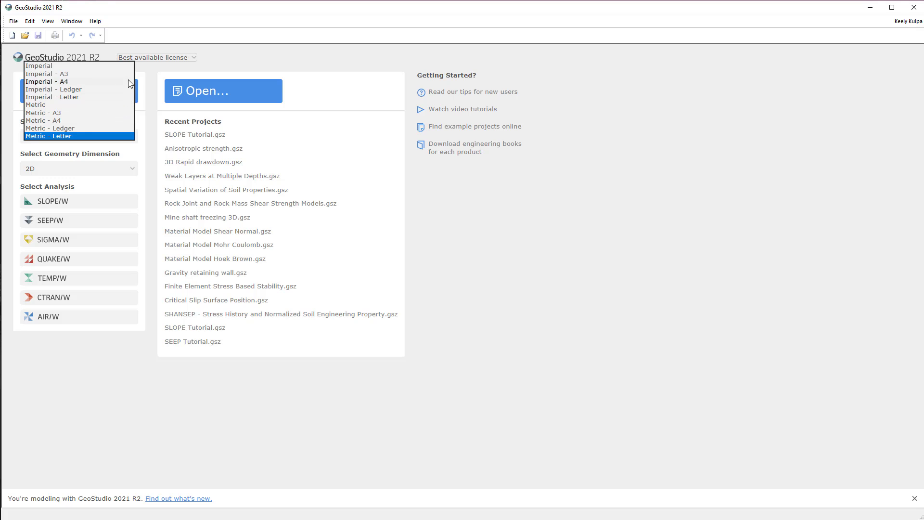
{"action": "left_click", "coordinate": [114, 135]}
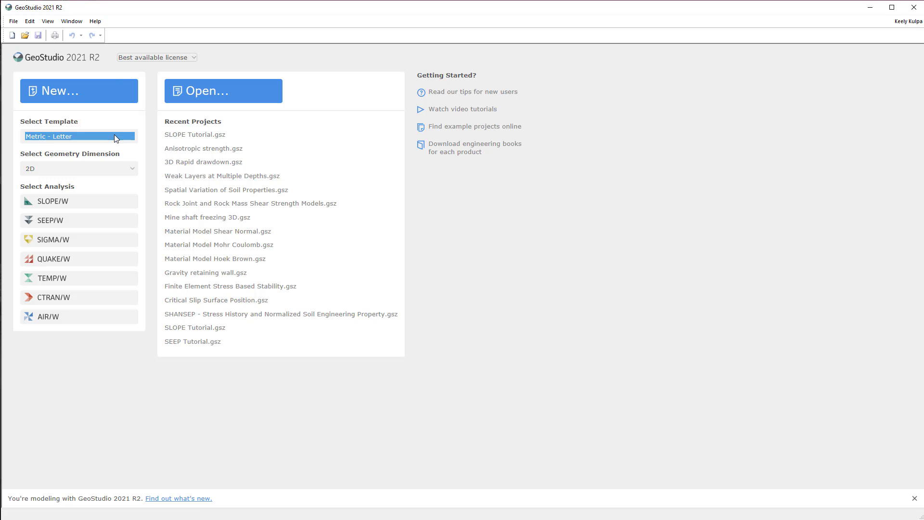
{"action": "left_click", "coordinate": [133, 169]}
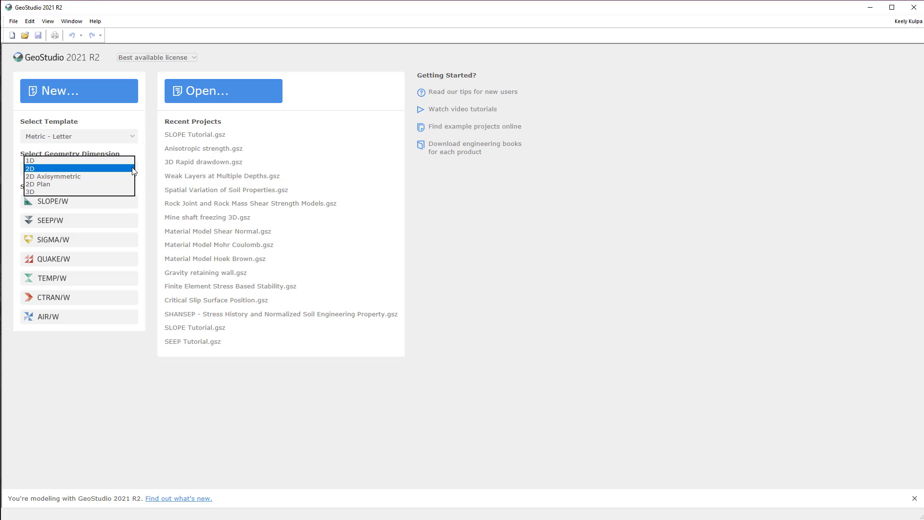
{"action": "left_click", "coordinate": [123, 192]}
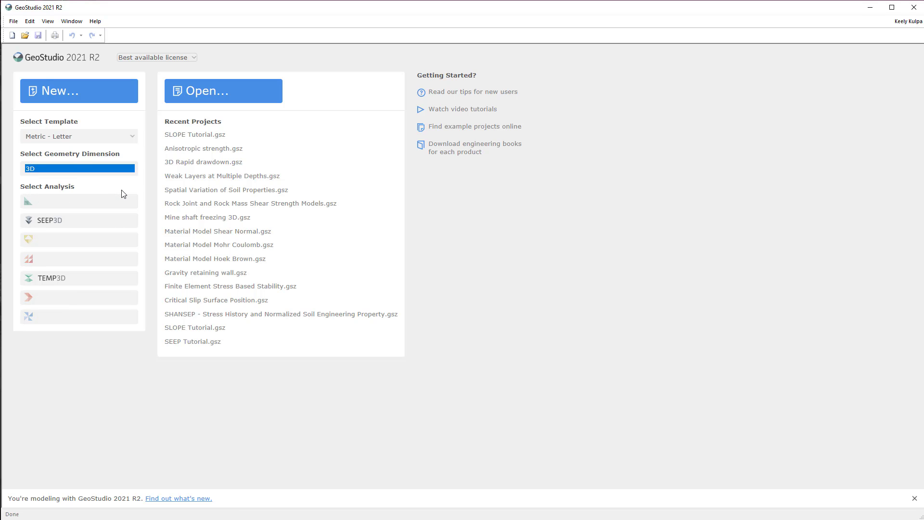
{"action": "left_click", "coordinate": [133, 170]}
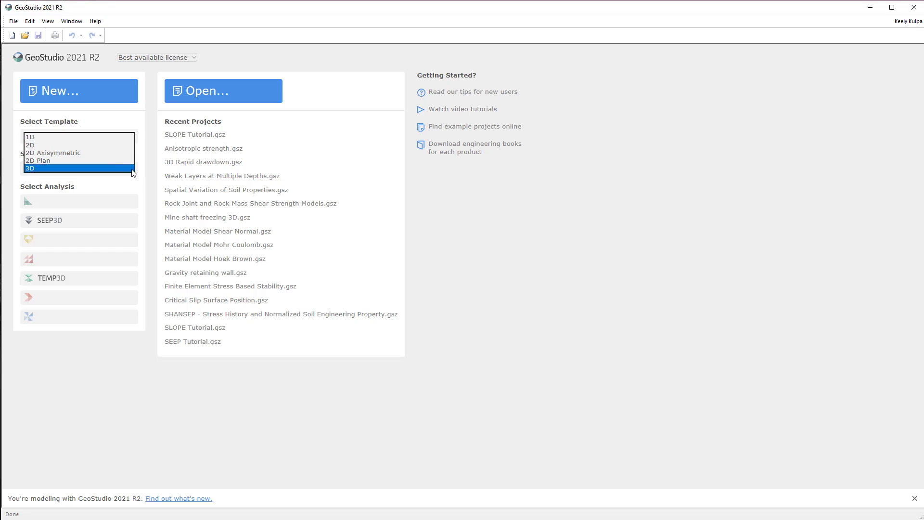
{"action": "left_click", "coordinate": [112, 146]}
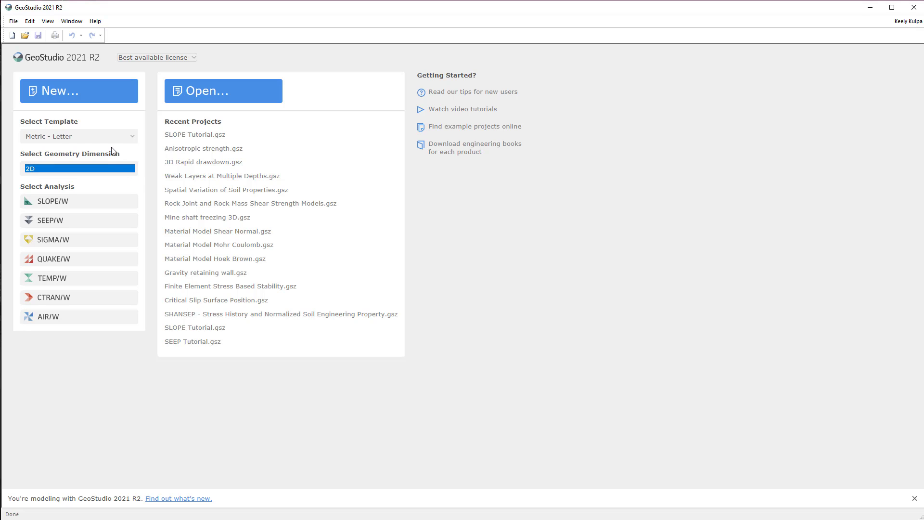
{"action": "left_click", "coordinate": [43, 94]}
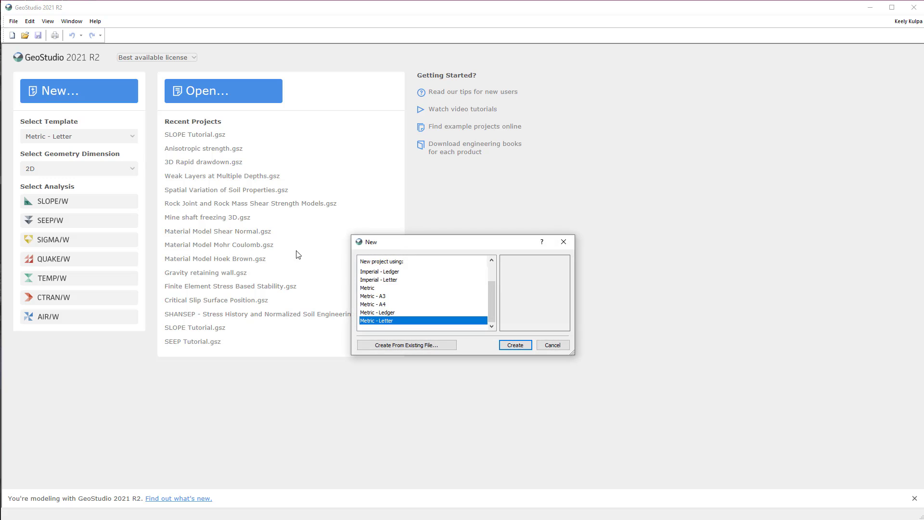
- Create the project titled 'SLOPE/W Tutorial' with an author name and slope-stability comment, then review its SI settings
{"action": "left_click", "coordinate": [515, 345]}
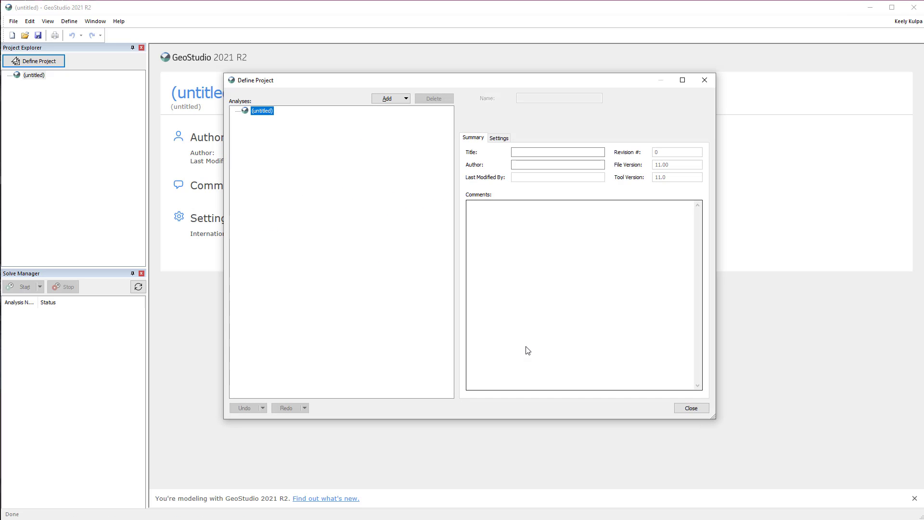
{"action": "left_click", "coordinate": [551, 154]}
{"action": "type", "text": "SLOPE/W T"}
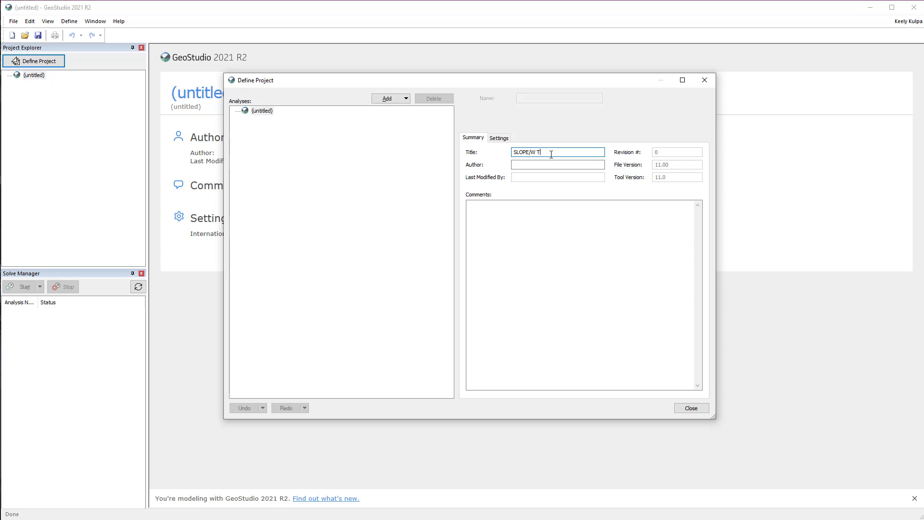
{"action": "type", "text": "utorial"}
{"action": "key", "text": "Tab"}
{"action": "type", "text": "Kee"}
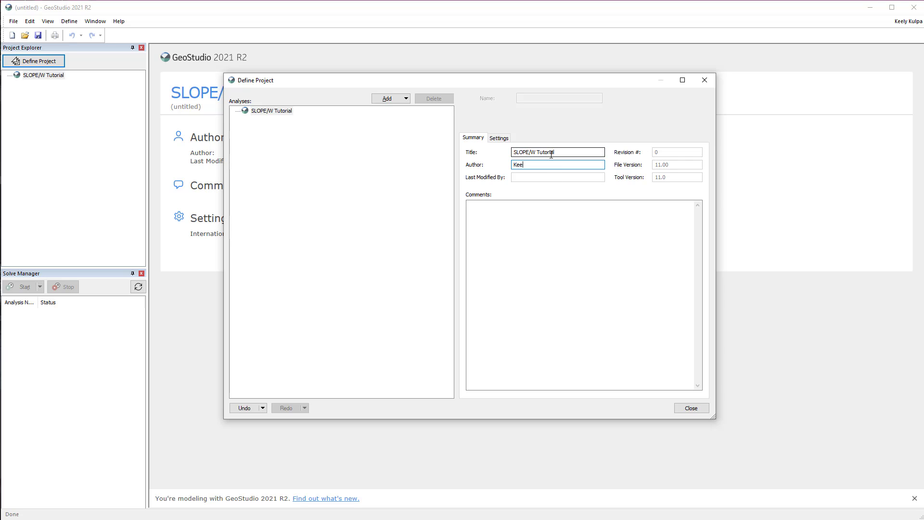
{"action": "type", "text": "ly Kulpa"}
{"action": "key", "text": "Tab"}
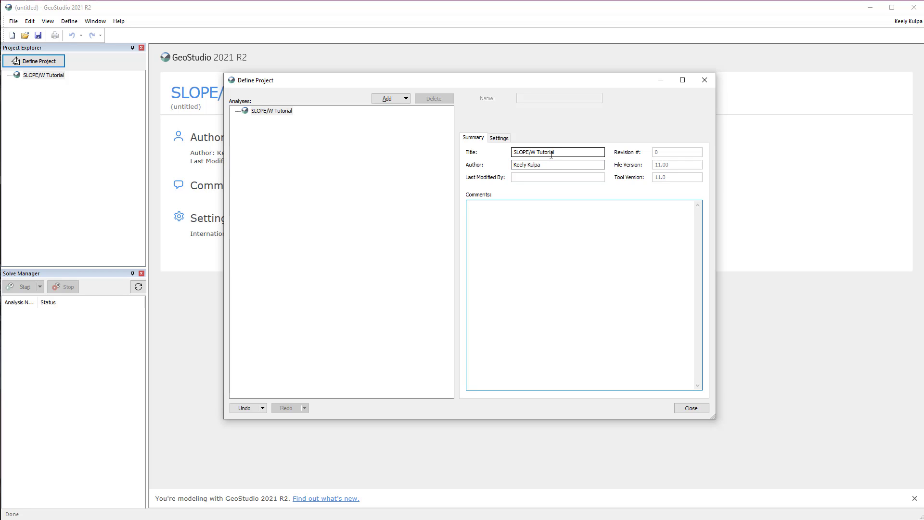
{"action": "type", "text": "Simple slope stability analysis."}
{"action": "left_click", "coordinate": [500, 139]}
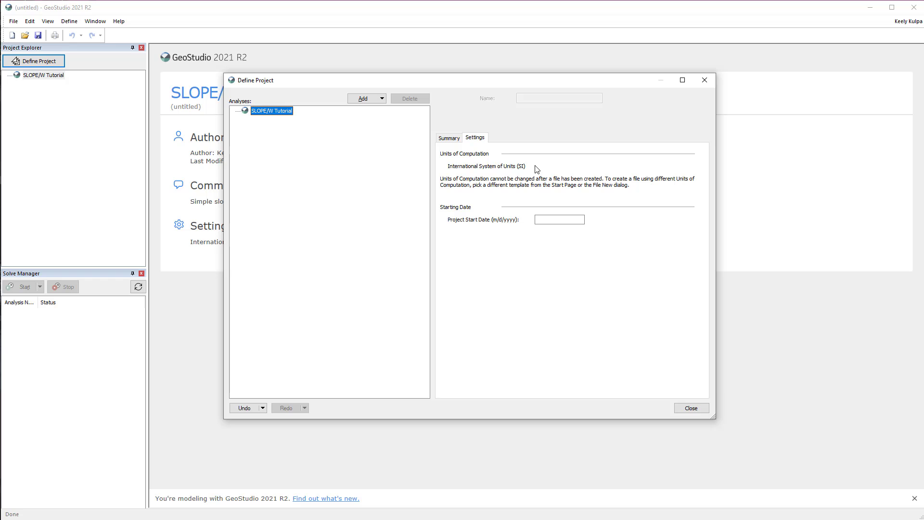
{"action": "left_click", "coordinate": [564, 220]}
- Add a 2D geometry named 2D Geometry with 1 m element thickness
{"action": "left_click", "coordinate": [383, 99]}
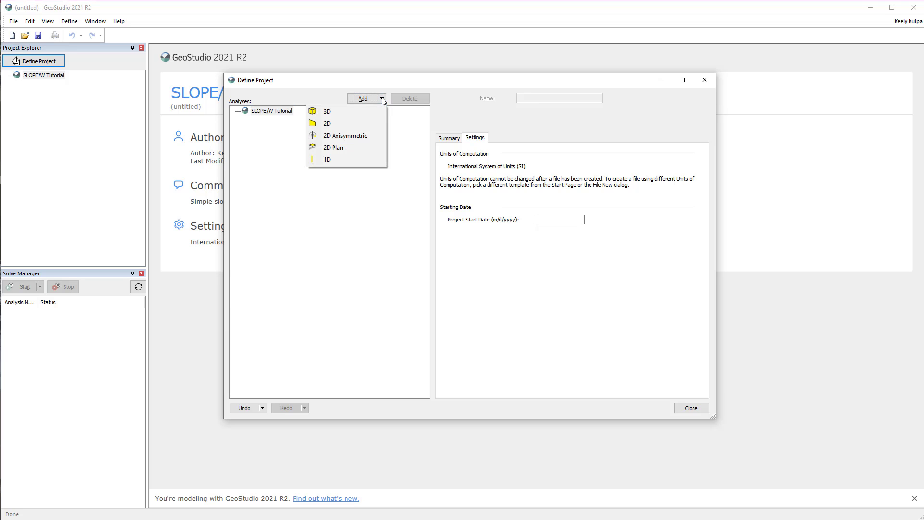
{"action": "left_click", "coordinate": [377, 124]}
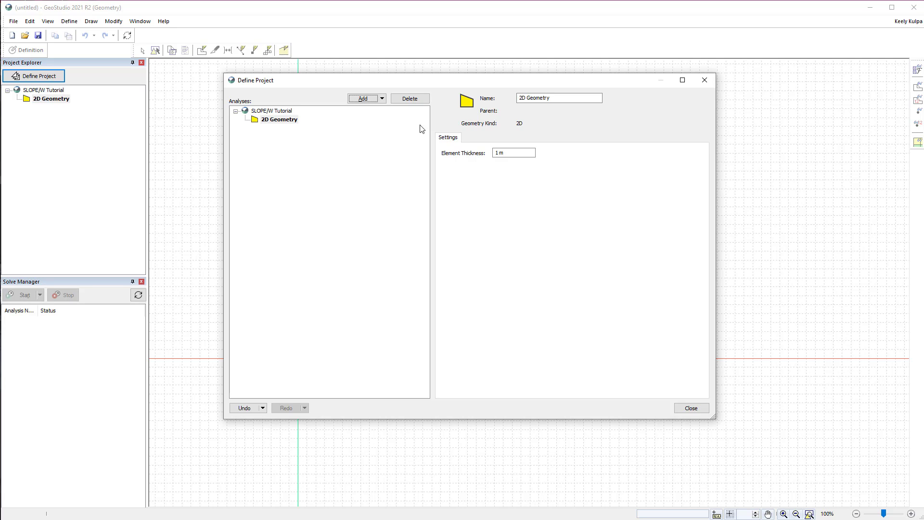
{"action": "left_click", "coordinate": [557, 99]}
{"action": "left_click", "coordinate": [527, 153]}
- Add a SLOPE/W Limit Equilibrium analysis under the 2D geometry
{"action": "left_click", "coordinate": [382, 100]}
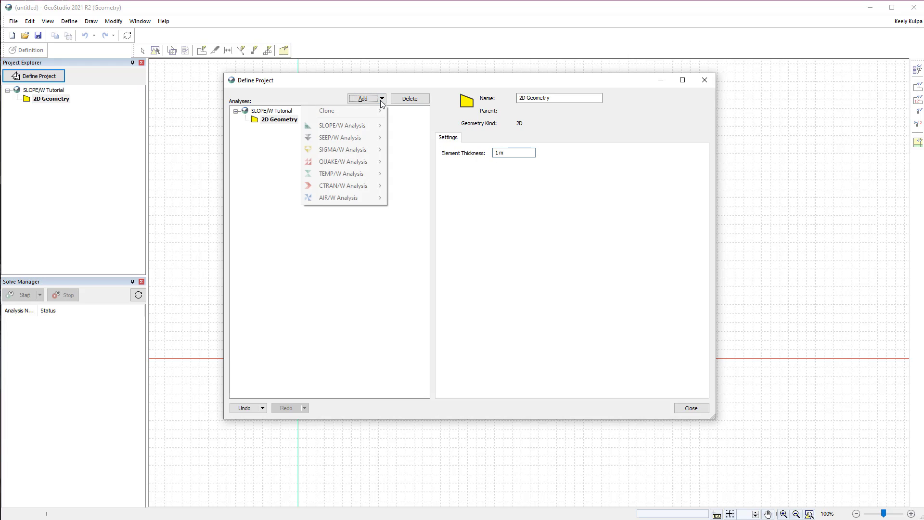
{"action": "mouse_move", "coordinate": [379, 126]}
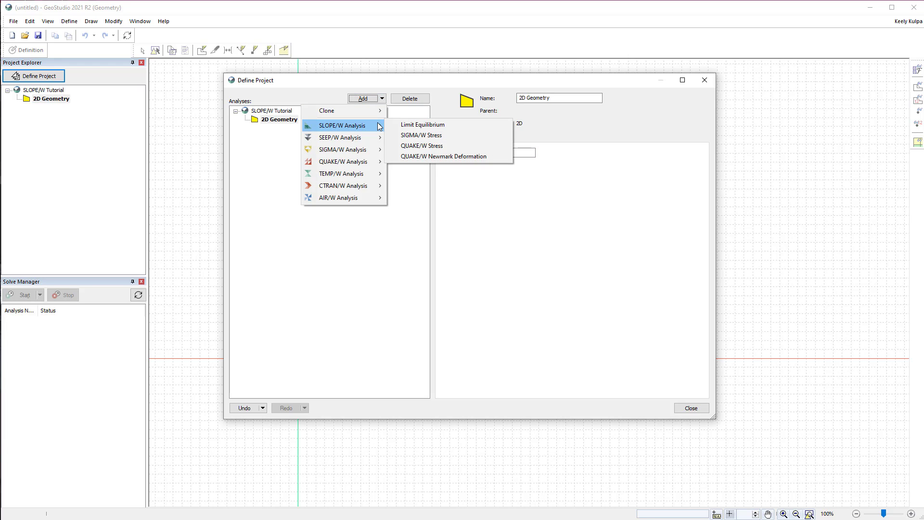
{"action": "left_click", "coordinate": [475, 124]}
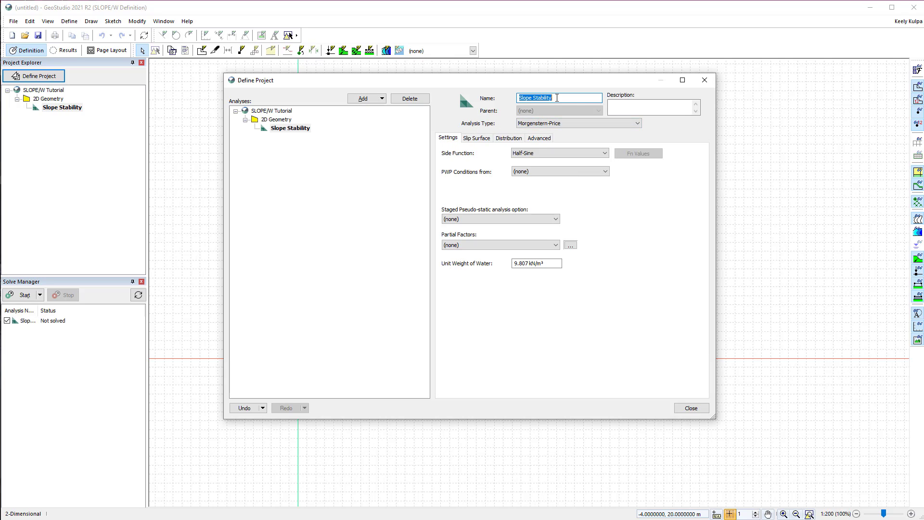
- Keep Morgenstern-Price with Half-Sine, describe it 'Morgenstern-Price LE Analysis', and use piezometric-line pore pressure
{"action": "left_click", "coordinate": [638, 125]}
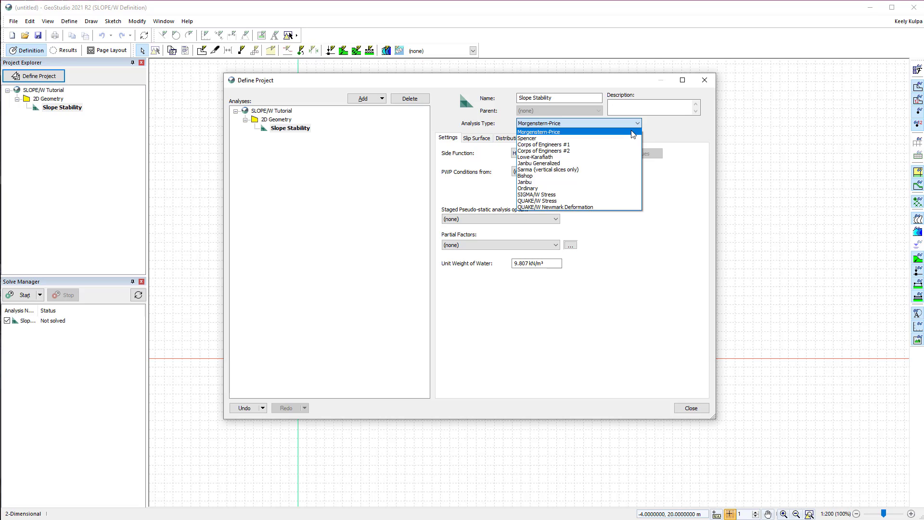
{"action": "left_click", "coordinate": [632, 132]}
{"action": "left_click", "coordinate": [634, 109]}
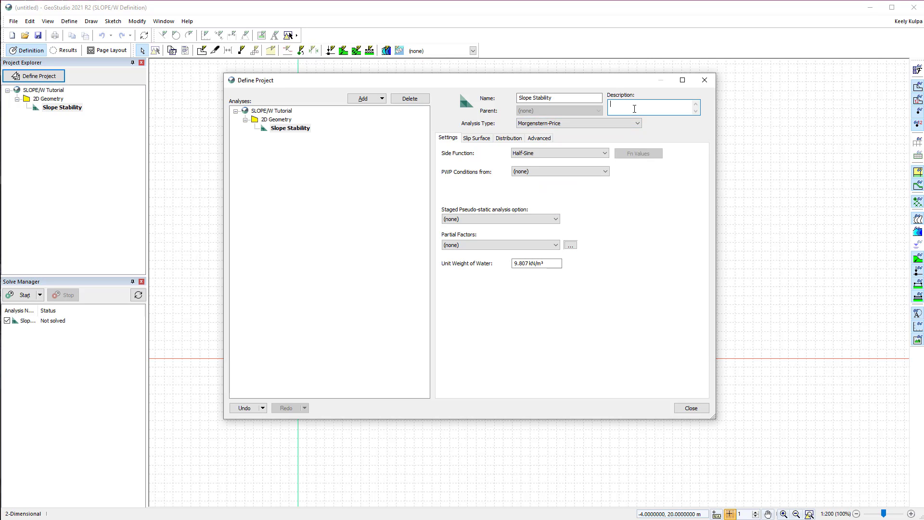
{"action": "type", "text": "Mort"}
{"action": "type", "text": "nst"}
{"action": "type", "text": "ern-Price LE Analysis"}
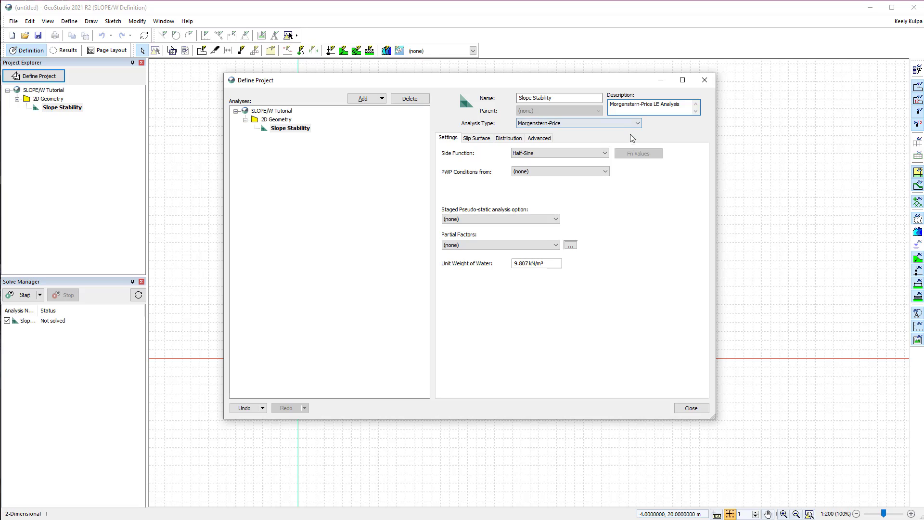
{"action": "left_click", "coordinate": [605, 154]}
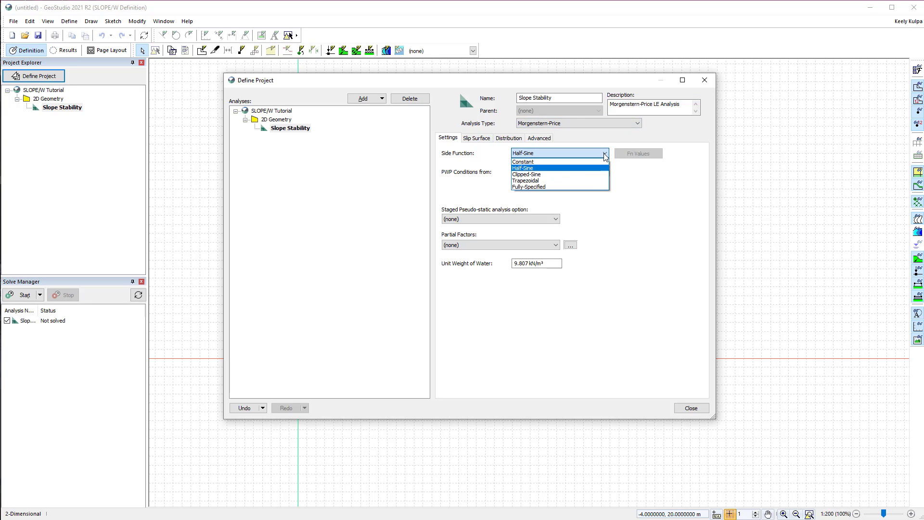
{"action": "left_click", "coordinate": [596, 169]}
{"action": "left_click", "coordinate": [604, 173]}
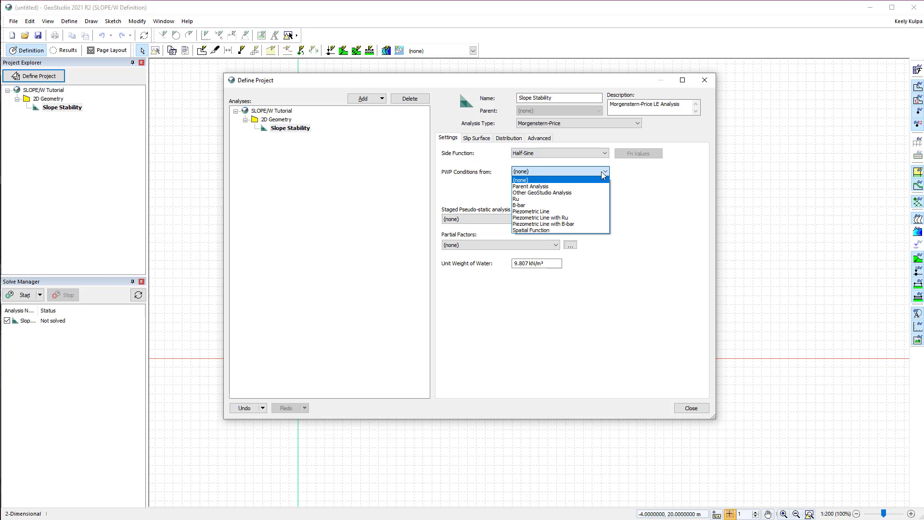
{"action": "left_click", "coordinate": [571, 212]}
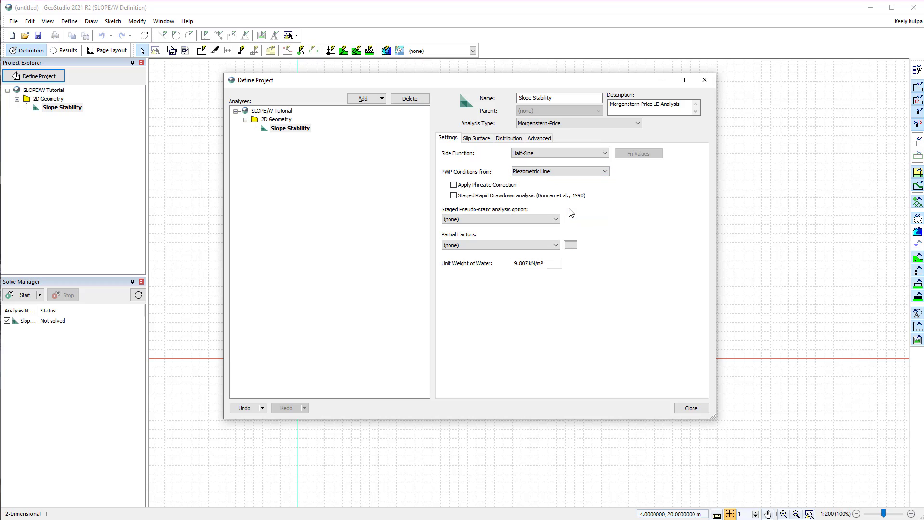
- Keep left-to-right slip movement, 1 critical surface, no tension crack, and constant factor-of-safety distribution
{"action": "left_click", "coordinate": [476, 138]}
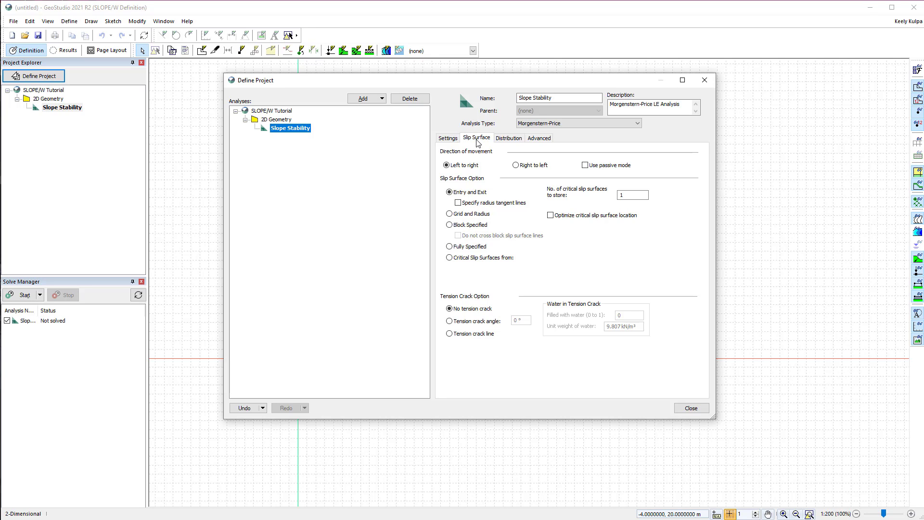
{"action": "left_click", "coordinate": [475, 167]}
{"action": "left_click", "coordinate": [632, 195]}
{"action": "double_click", "coordinate": [632, 194]}
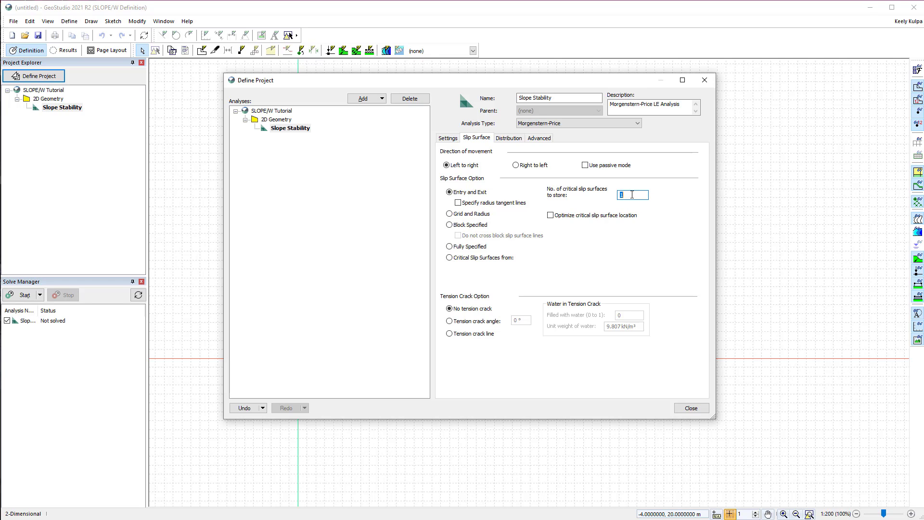
{"action": "left_click", "coordinate": [484, 313]}
{"action": "left_click", "coordinate": [504, 139]}
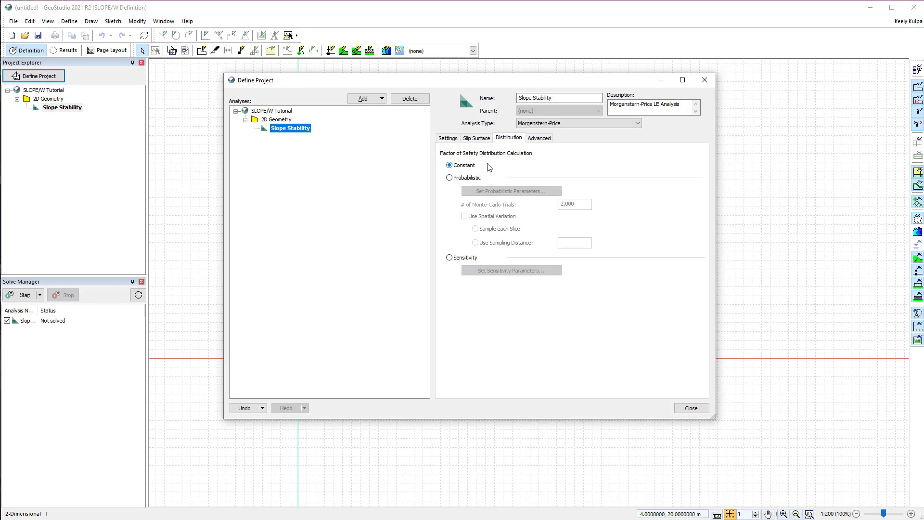
{"action": "left_click", "coordinate": [459, 168]}
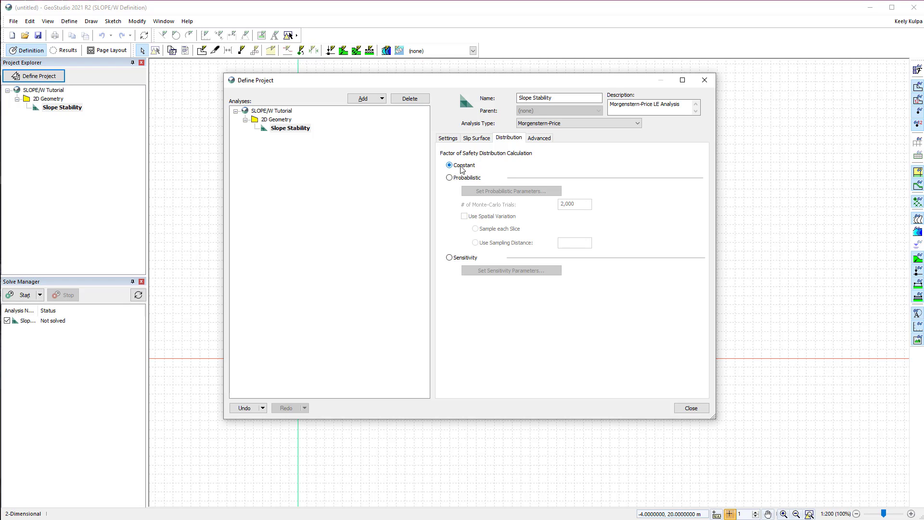
- Review the advanced solution settings, keep the Root Finder search method, and close Define Project
{"action": "left_click", "coordinate": [538, 139]}
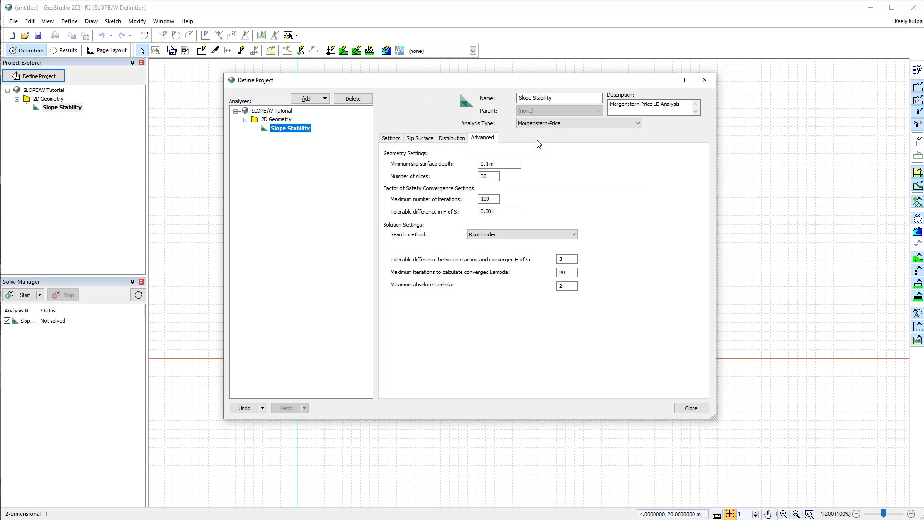
{"action": "left_click", "coordinate": [513, 163]}
{"action": "left_click", "coordinate": [493, 173]}
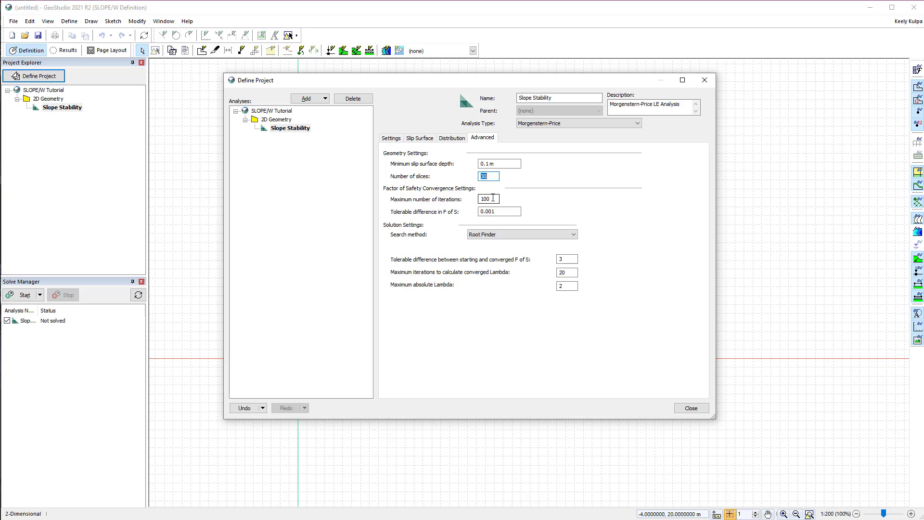
{"action": "left_click", "coordinate": [493, 198]}
{"action": "left_click", "coordinate": [506, 212]}
{"action": "left_click", "coordinate": [505, 211]}
{"action": "left_click", "coordinate": [575, 235]}
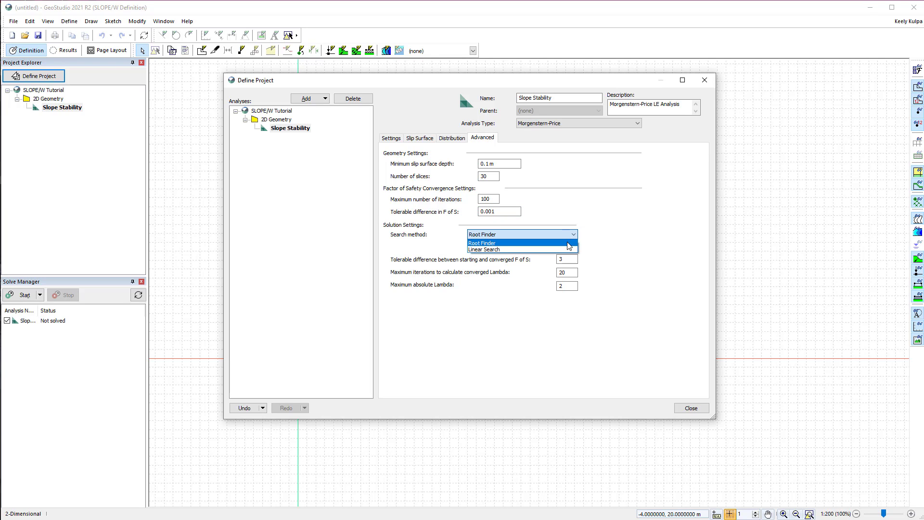
{"action": "left_click", "coordinate": [568, 244]}
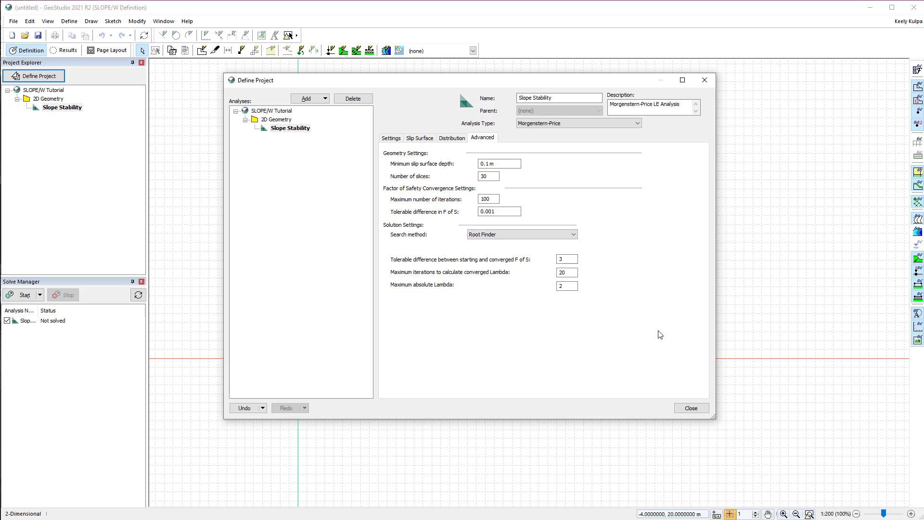
{"action": "left_click", "coordinate": [690, 409]}
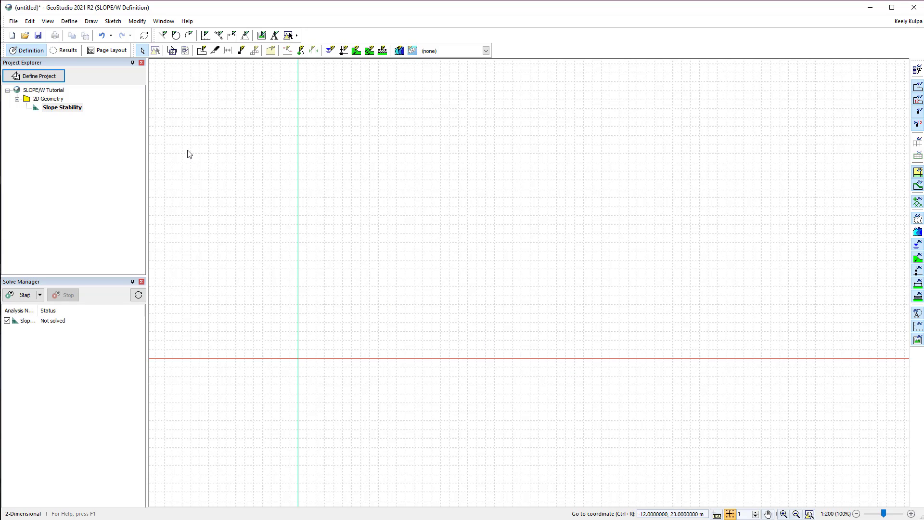
{"action": "left_click", "coordinate": [47, 22]}
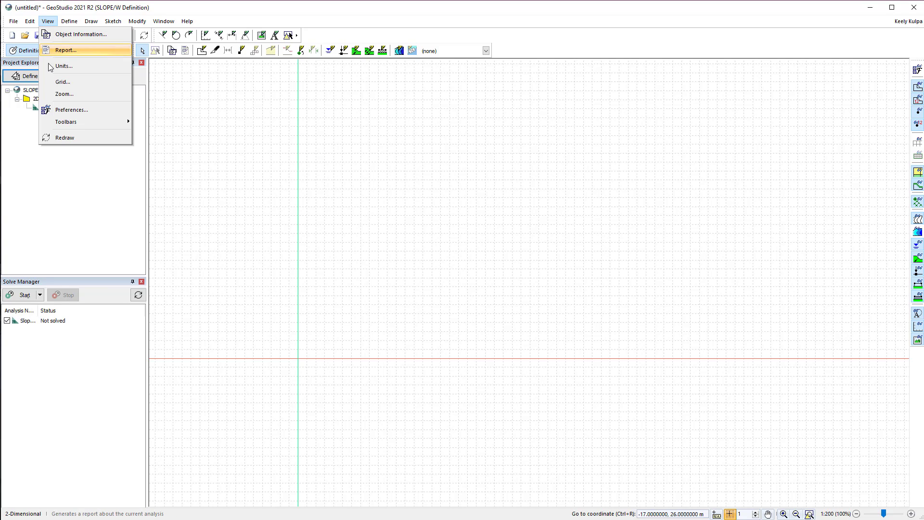
{"action": "left_click", "coordinate": [67, 82]}
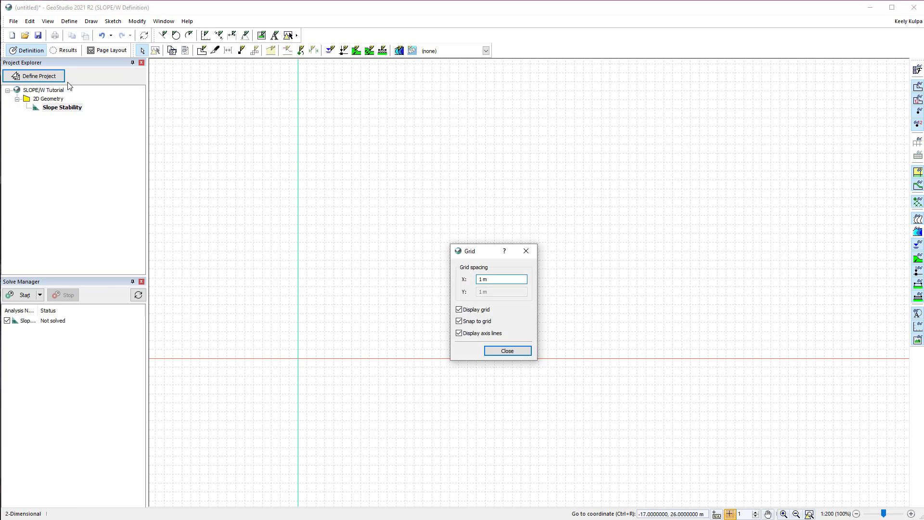
{"action": "left_click", "coordinate": [472, 311]}
{"action": "left_click", "coordinate": [471, 310]}
{"action": "left_click", "coordinate": [474, 333]}
{"action": "left_click", "coordinate": [474, 333]}
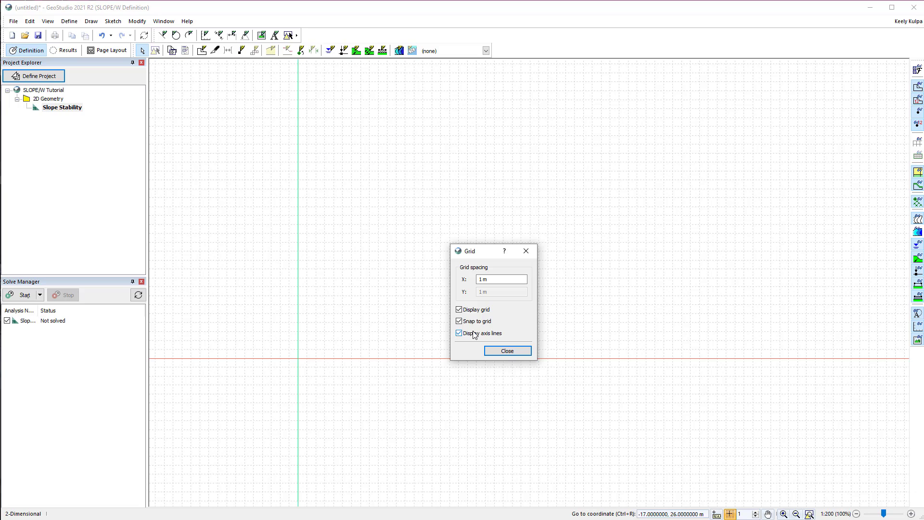
{"action": "left_click", "coordinate": [506, 352]}
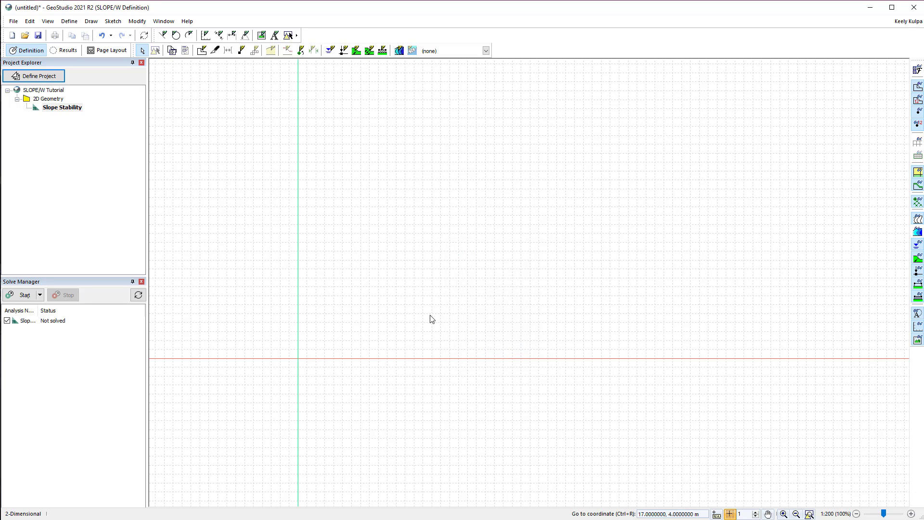
{"action": "left_click", "coordinate": [48, 21]}
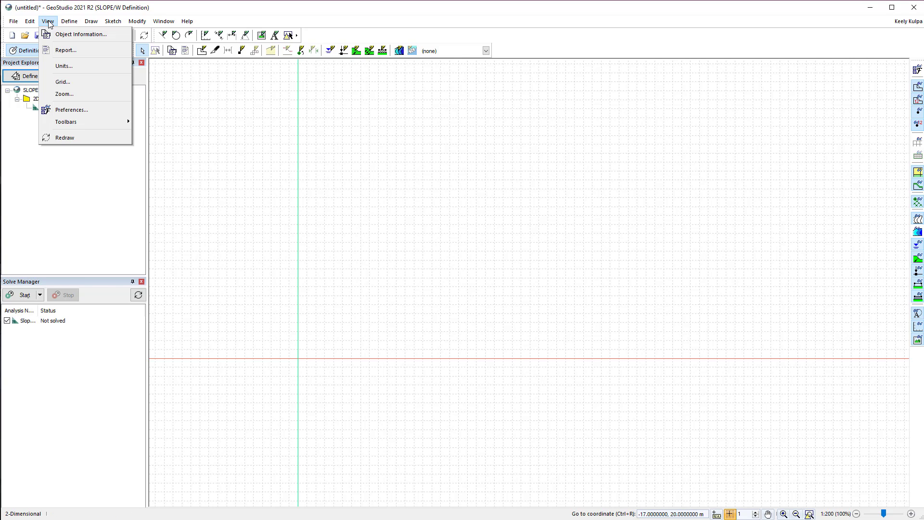
{"action": "left_click", "coordinate": [57, 67]}
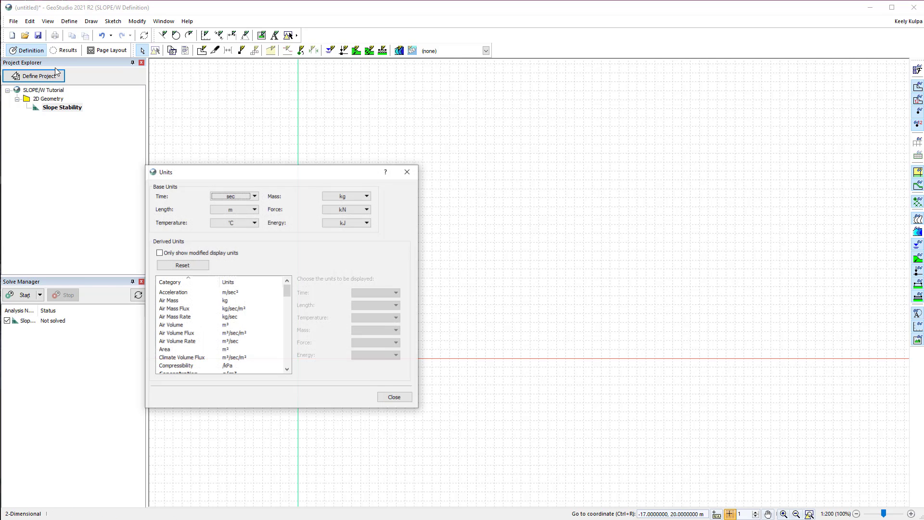
{"action": "left_click", "coordinate": [201, 301]}
{"action": "left_click", "coordinate": [205, 325]}
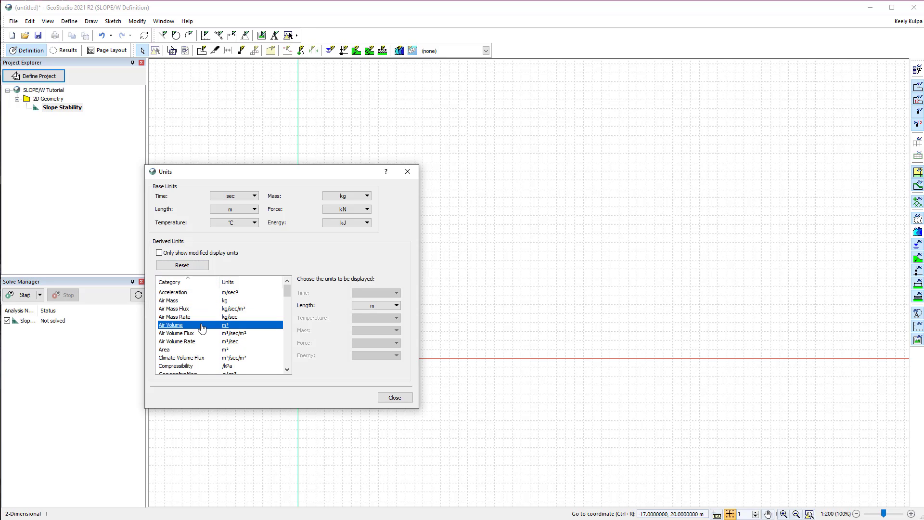
{"action": "left_click", "coordinate": [205, 358]}
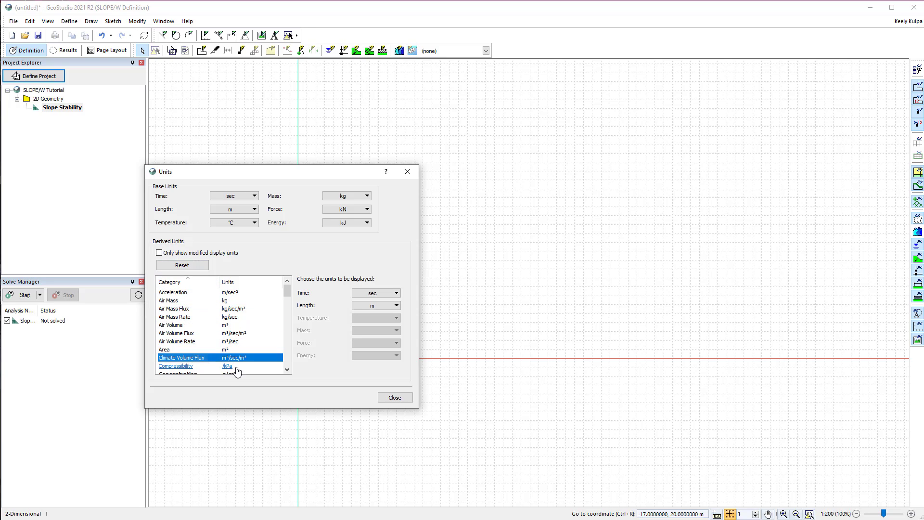
{"action": "left_click", "coordinate": [395, 398]}
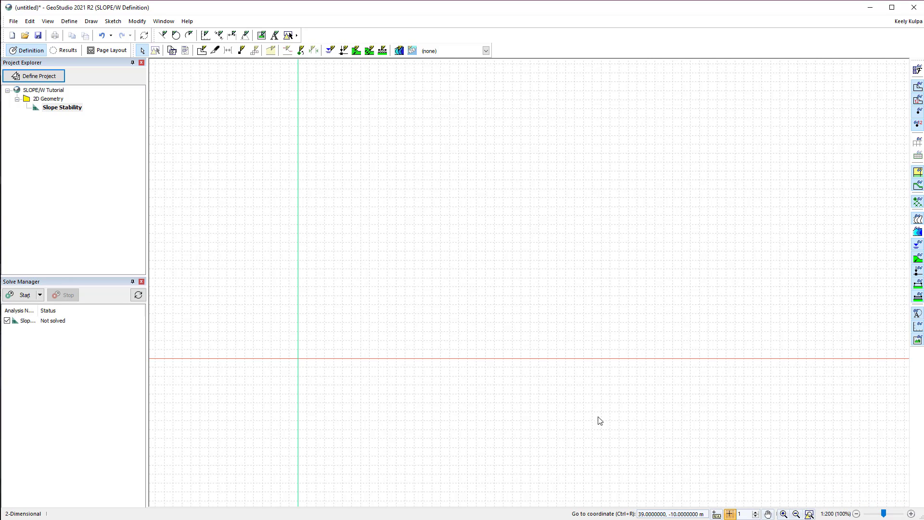
{"action": "left_click", "coordinate": [49, 22]}
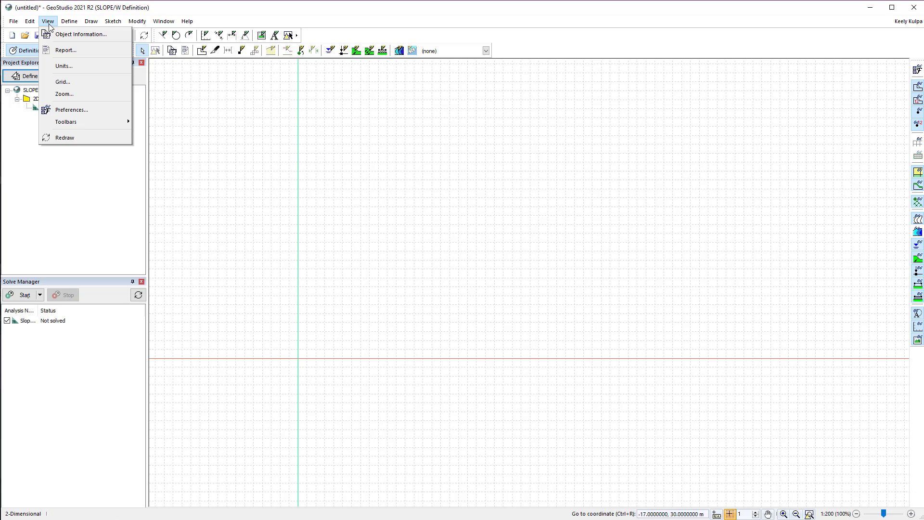
{"action": "left_click", "coordinate": [57, 94]}
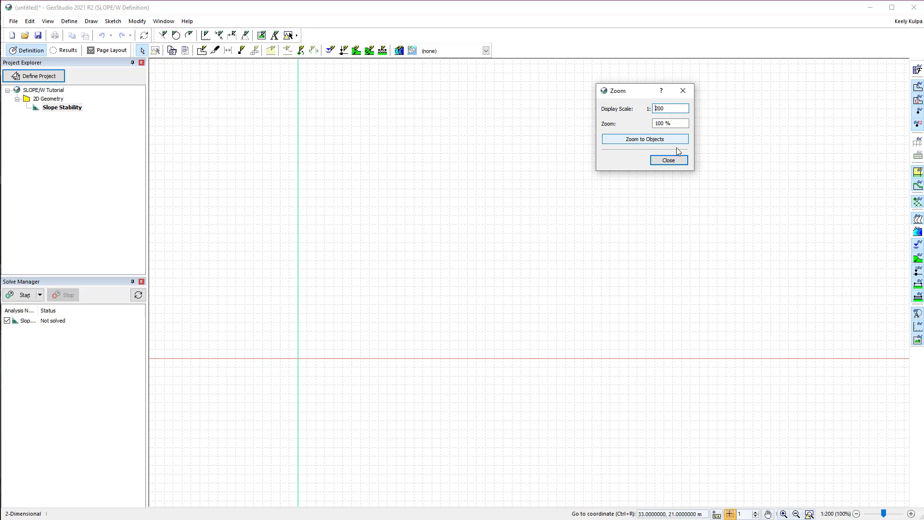
{"action": "left_click", "coordinate": [674, 161]}
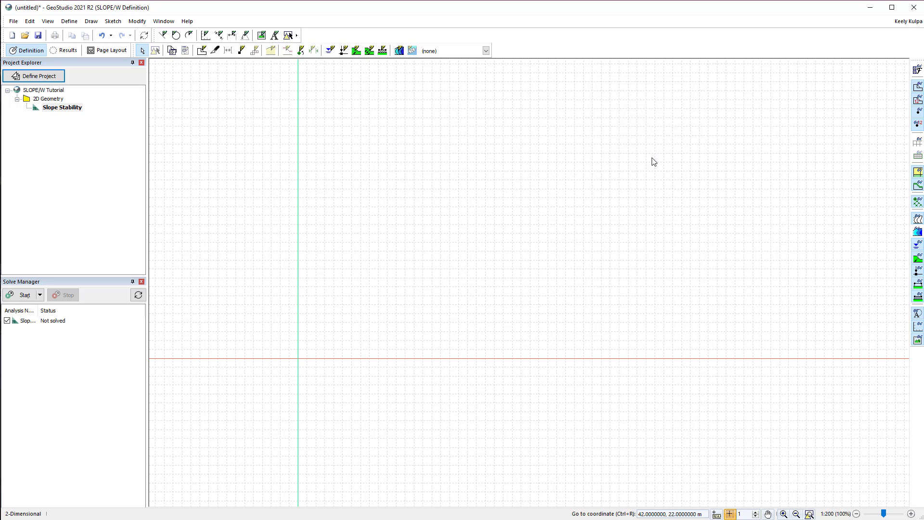
- Add sketch axes titled Distance and Elevation with X maximum 40 m and Y maximum 15 m
{"action": "left_click", "coordinate": [113, 21]}
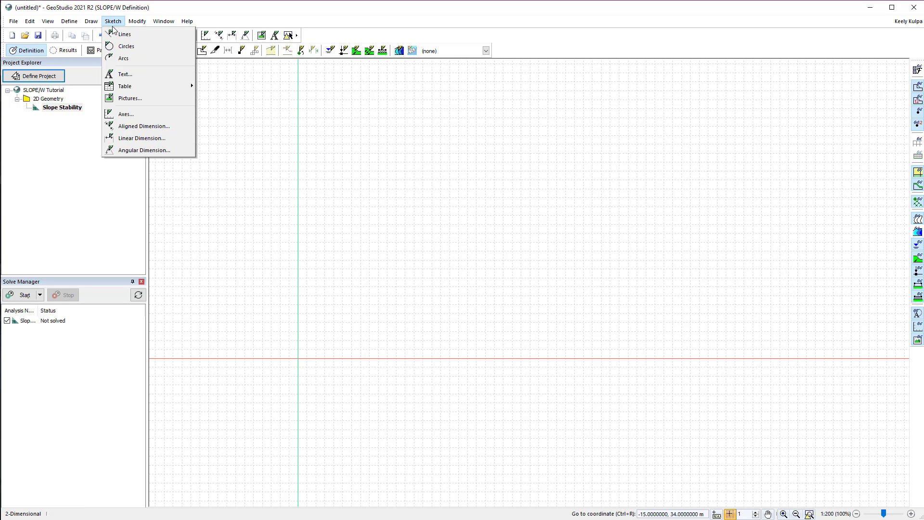
{"action": "left_click", "coordinate": [125, 116]}
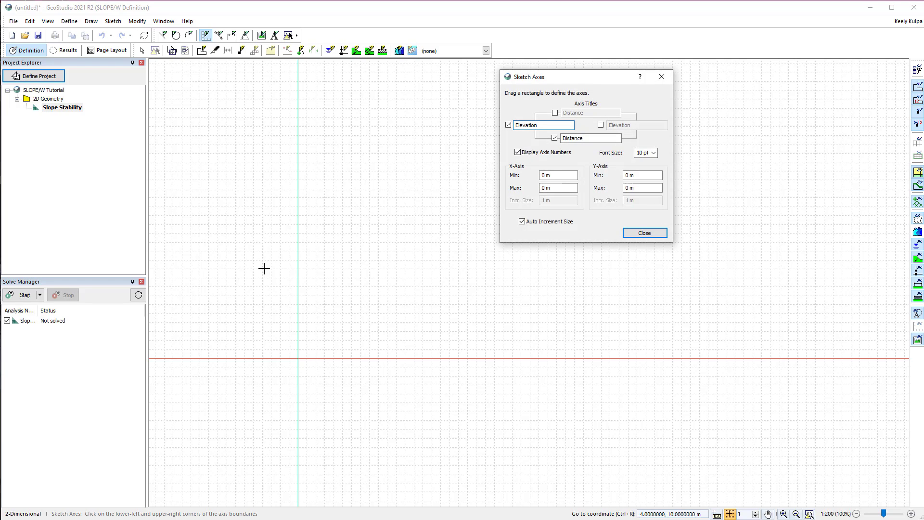
{"action": "left_click", "coordinate": [595, 138]}
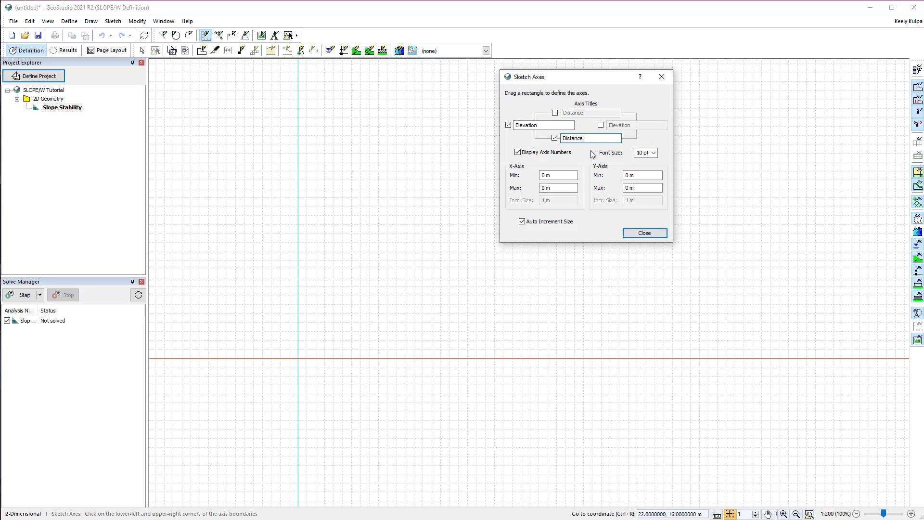
{"action": "left_click", "coordinate": [565, 189]}
{"action": "left_click_drag", "start_coordinate": [552, 189], "coordinate": [520, 192]}
{"action": "type", "text": "40"}
{"action": "key", "text": "Tab"}
{"action": "key", "text": "Tab"}
{"action": "type", "text": "15"}
- Set both axes' tick spacing manually to 5 m and place the axes
{"action": "key", "text": "Tab"}
{"action": "left_click", "coordinate": [568, 223]}
{"action": "left_click", "coordinate": [559, 202]}
{"action": "type", "text": "5"}
{"action": "key", "text": "Tab"}
{"action": "key", "text": "Tab"}
{"action": "key", "text": "Tab"}
{"action": "type", "text": "5"}
{"action": "key", "text": "Tab"}
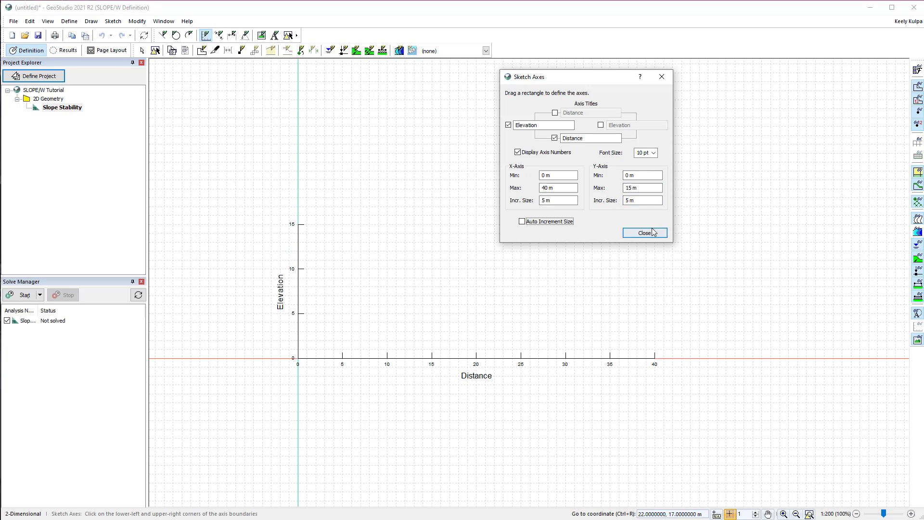
{"action": "left_click", "coordinate": [649, 233]}
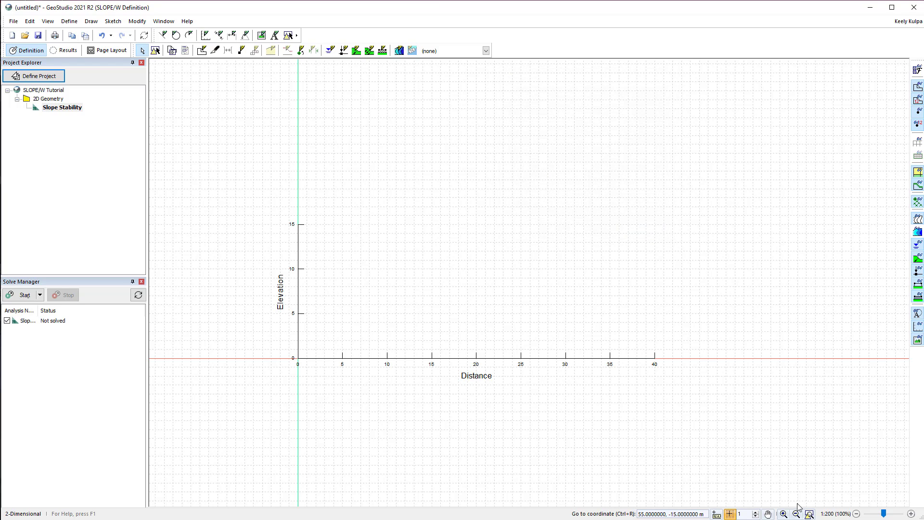
- Sketch the lower slope outline through (0,9), (20,9), (30,4), (40,4), (40,0) back to the origin
{"action": "left_click", "coordinate": [810, 514]}
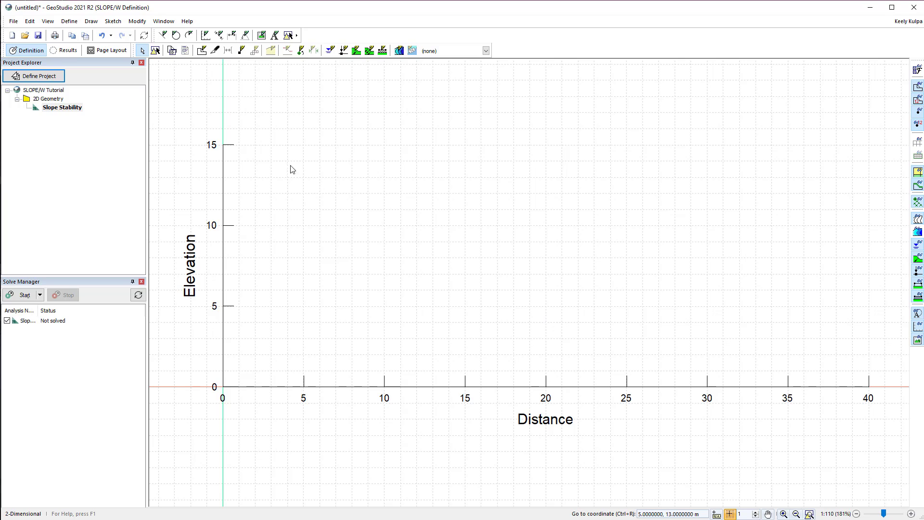
{"action": "left_click", "coordinate": [163, 35]}
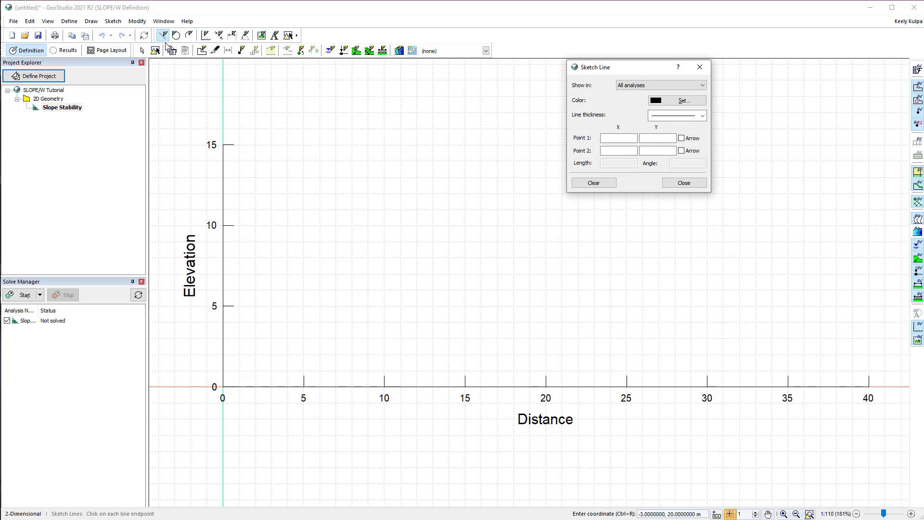
{"action": "left_click", "coordinate": [223, 386]}
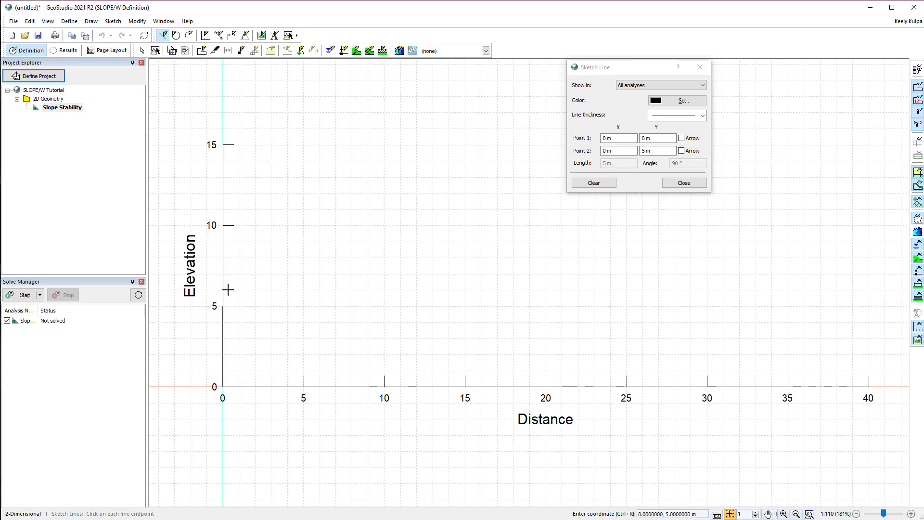
{"action": "left_click", "coordinate": [223, 242]}
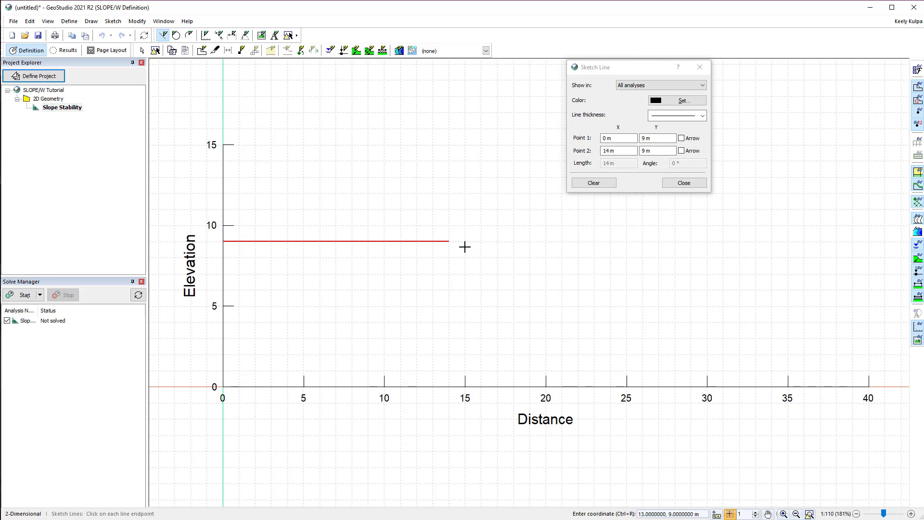
{"action": "left_click", "coordinate": [546, 243]}
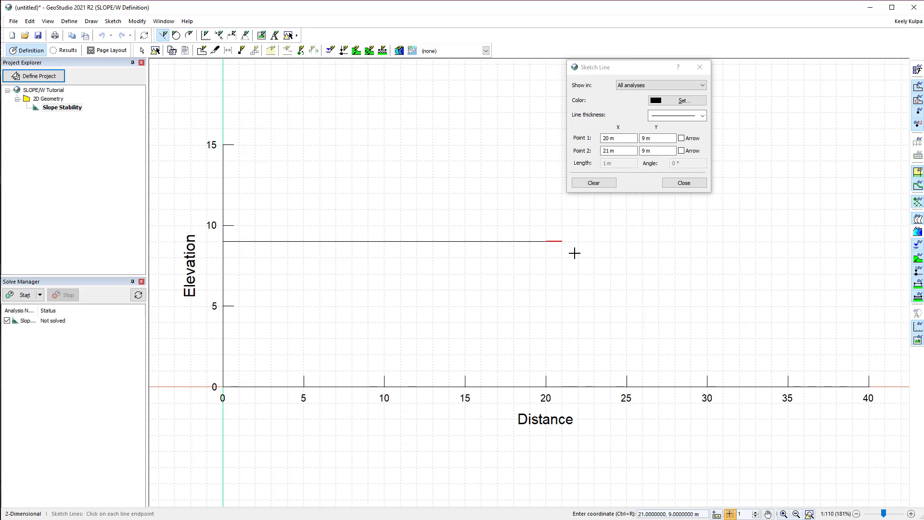
{"action": "left_click", "coordinate": [706, 322]}
{"action": "left_click", "coordinate": [867, 322]}
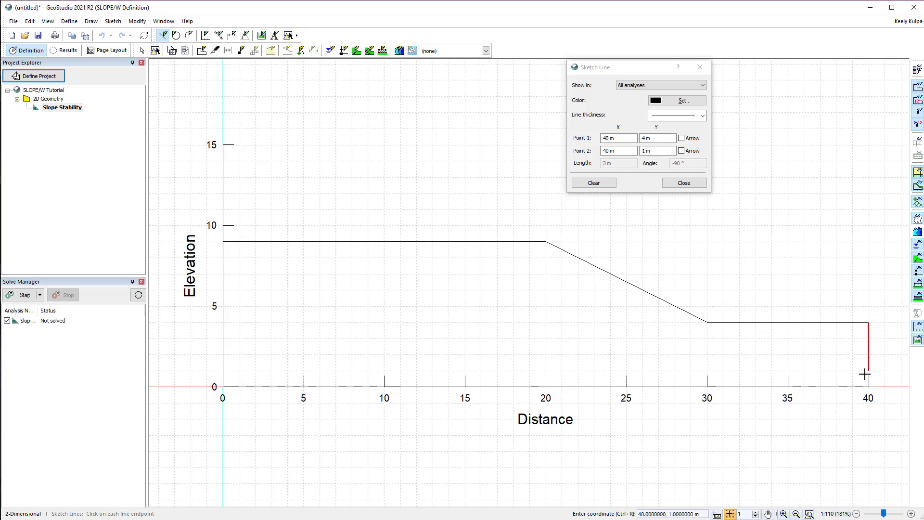
{"action": "left_click", "coordinate": [869, 387]}
{"action": "left_click", "coordinate": [223, 387]}
{"action": "right_click", "coordinate": [183, 284]}
- Sketch the upper layer through (0,14), (10,14), (20,9) and back along the 9 m boundary
{"action": "left_click", "coordinate": [222, 160]}
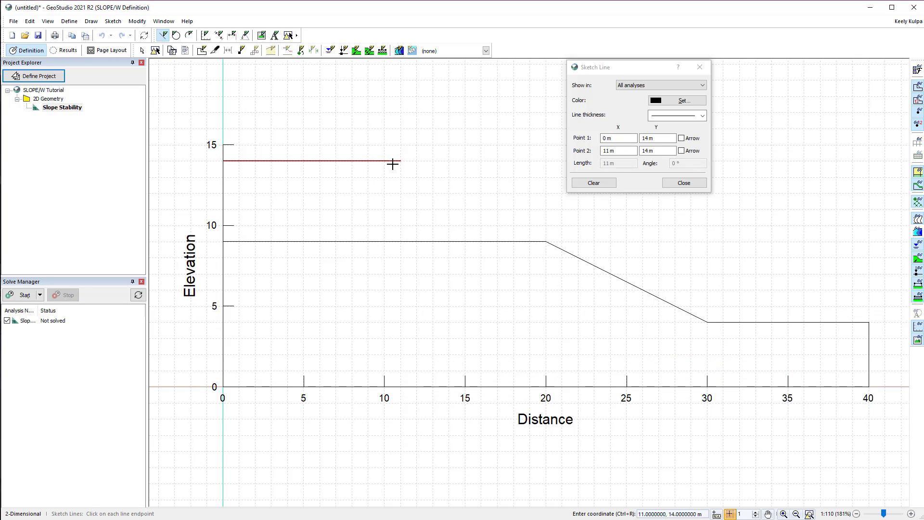
{"action": "left_click", "coordinate": [384, 160]}
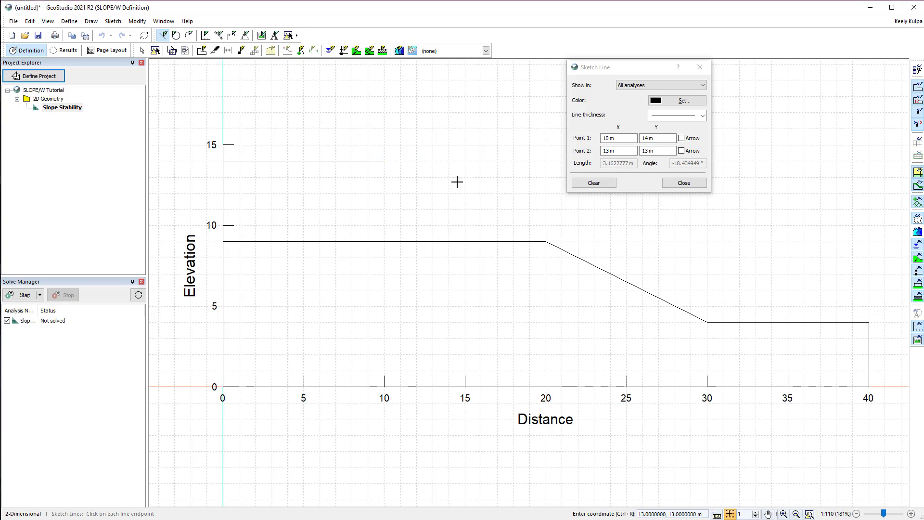
{"action": "left_click", "coordinate": [545, 242]}
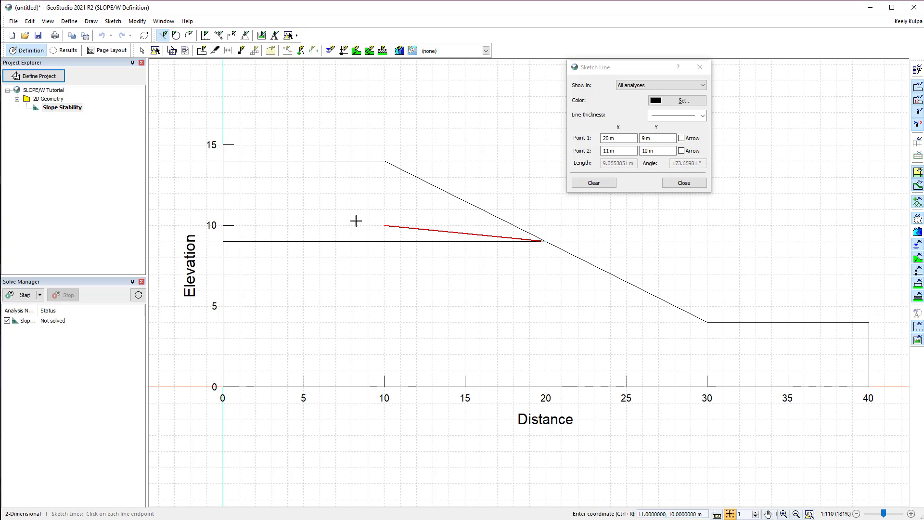
{"action": "left_click", "coordinate": [224, 239]}
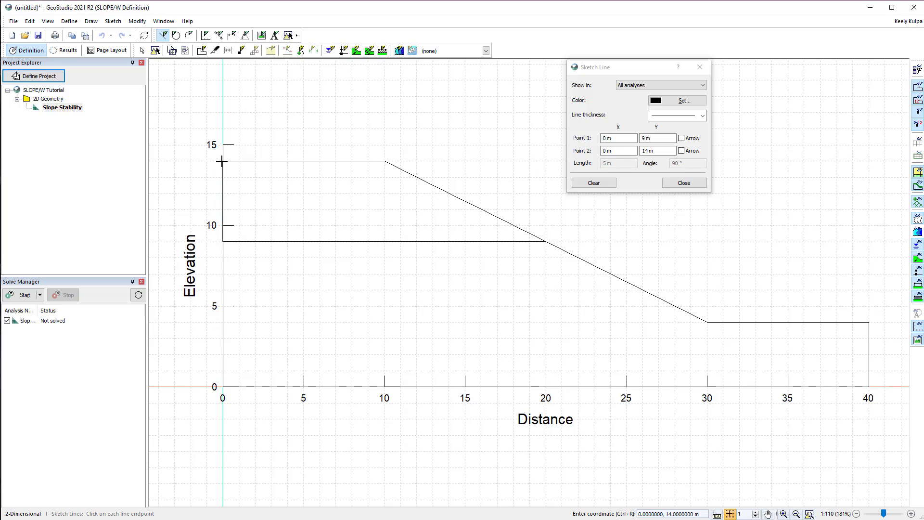
{"action": "left_click", "coordinate": [223, 161]}
{"action": "right_click", "coordinate": [191, 154]}
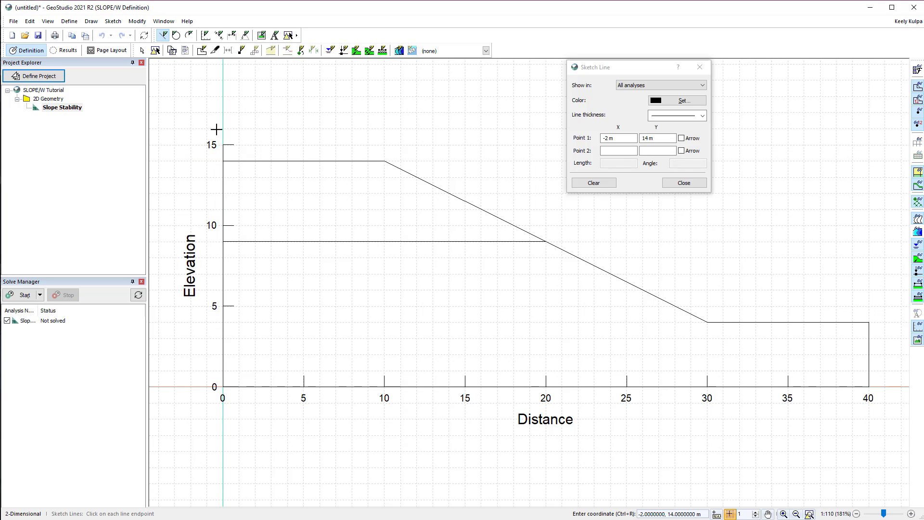
- Sketch an arrow line from (27, 9) to (32, 13) pointing at the slope
{"action": "left_click", "coordinate": [681, 139]}
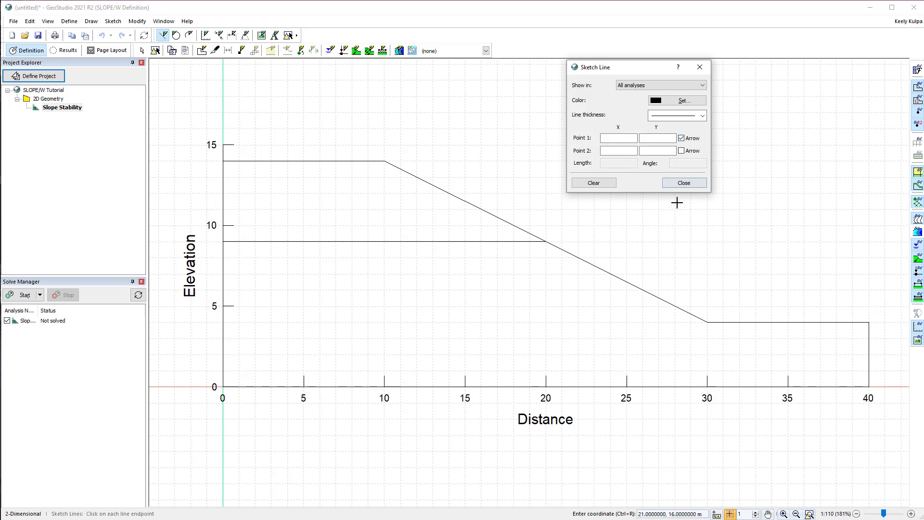
{"action": "left_click", "coordinate": [666, 238]}
{"action": "left_click", "coordinate": [731, 182]}
{"action": "left_click", "coordinate": [684, 183]}
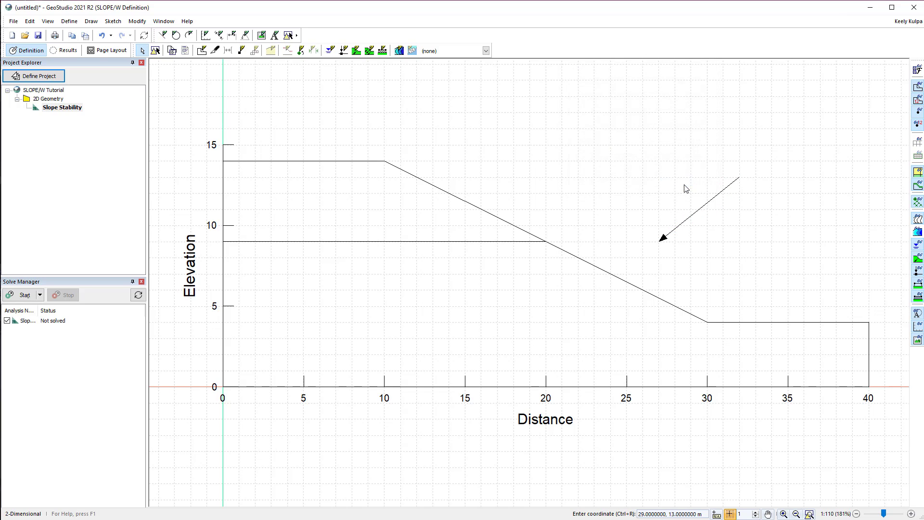
- Select the arrow sketch with Modify Objects and delete it
{"action": "left_click", "coordinate": [155, 50]}
{"action": "left_click", "coordinate": [680, 229]}
{"action": "left_click_drag", "start_coordinate": [707, 244], "coordinate": [752, 276]}
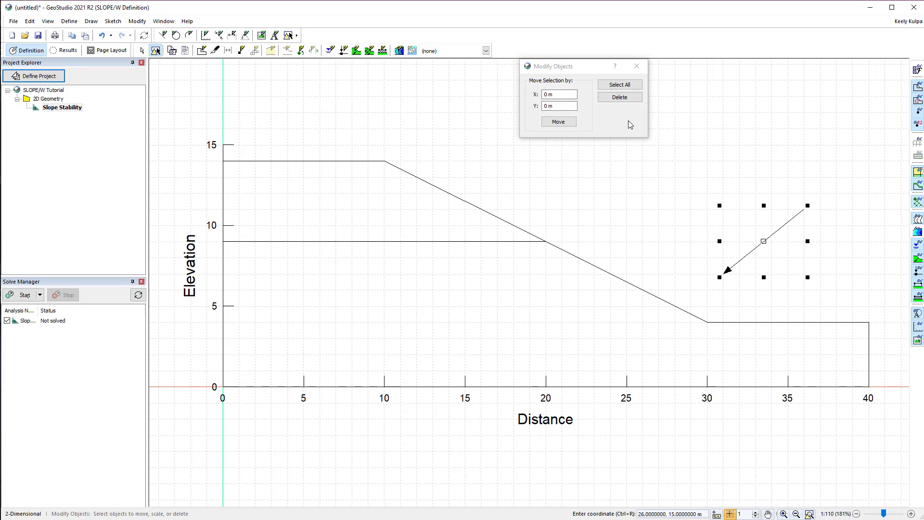
{"action": "left_click", "coordinate": [619, 98]}
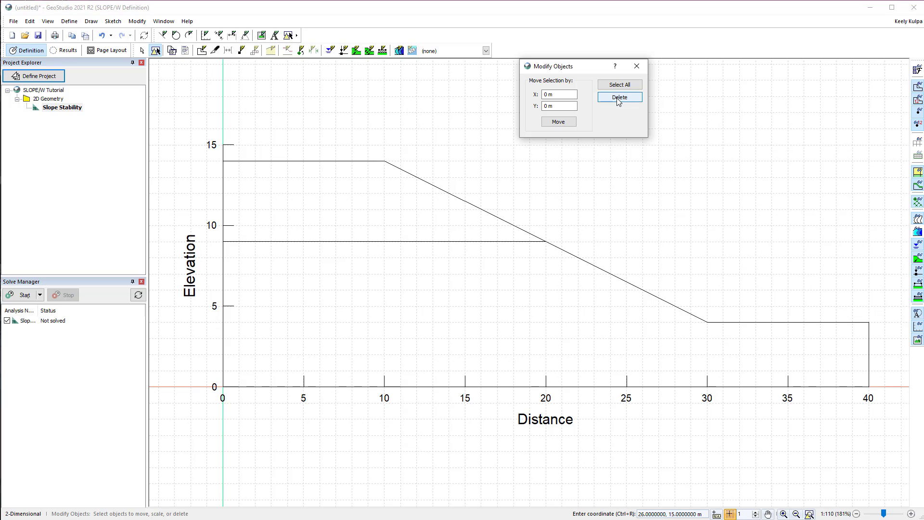
{"action": "left_click", "coordinate": [638, 67]}
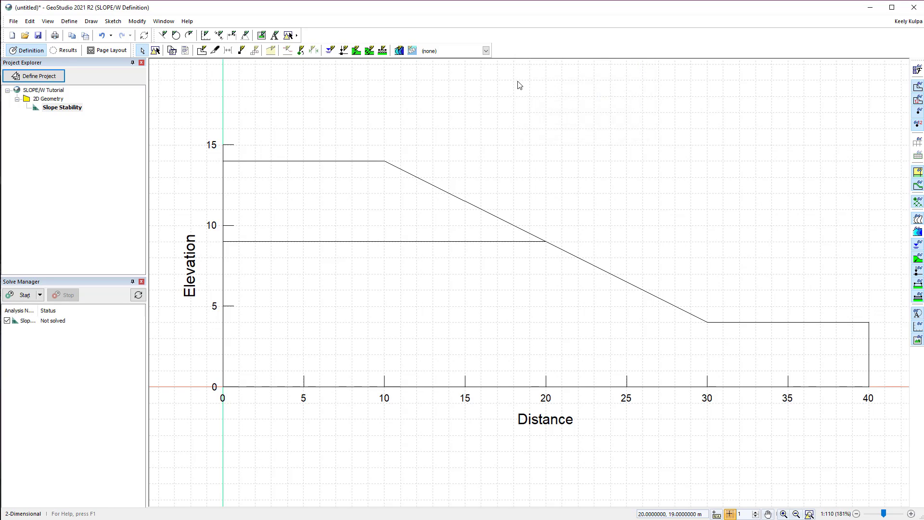
- Draw region 1 through (0,0), (0,9), (20,9), (30,4), (40,4) and (40,0)
{"action": "left_click", "coordinate": [91, 21]}
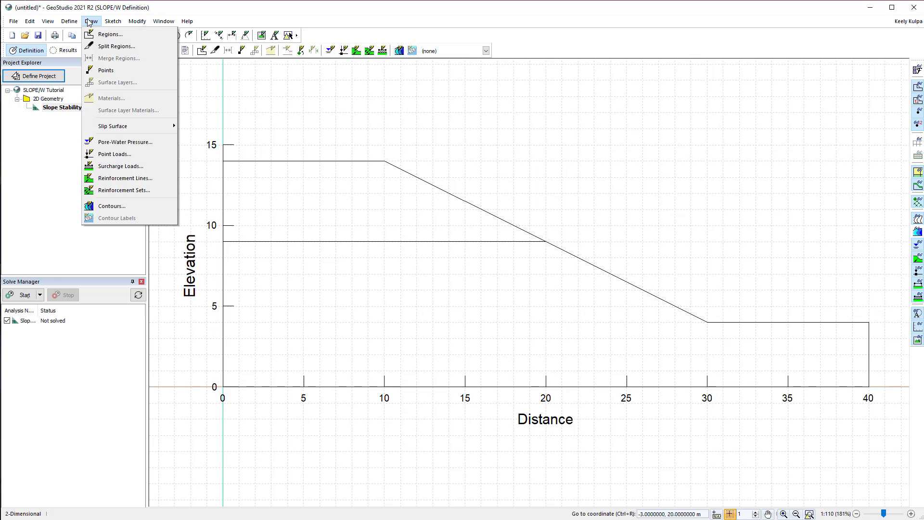
{"action": "left_click", "coordinate": [93, 35]}
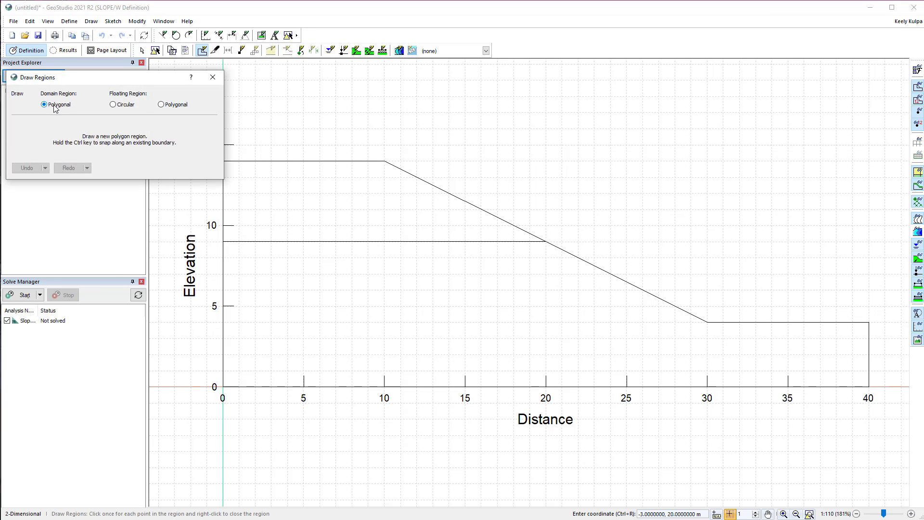
{"action": "left_click", "coordinate": [222, 386]}
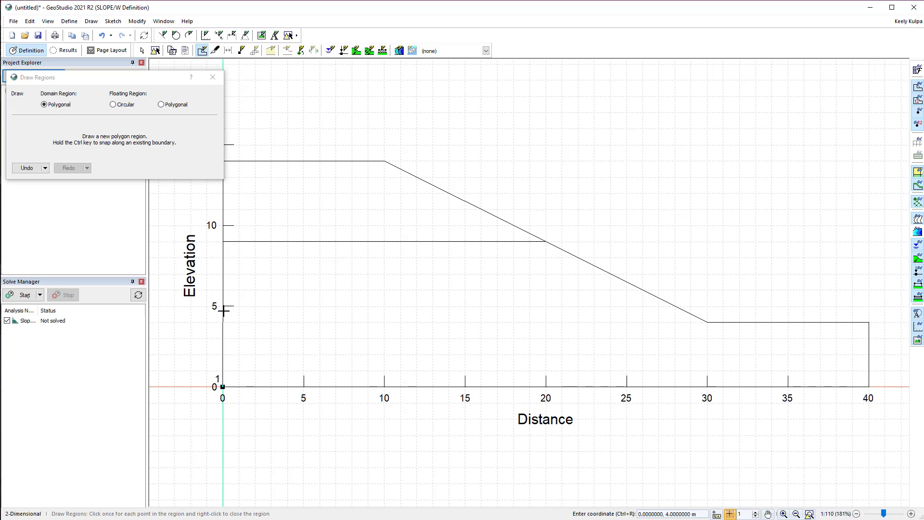
{"action": "left_click", "coordinate": [223, 241]}
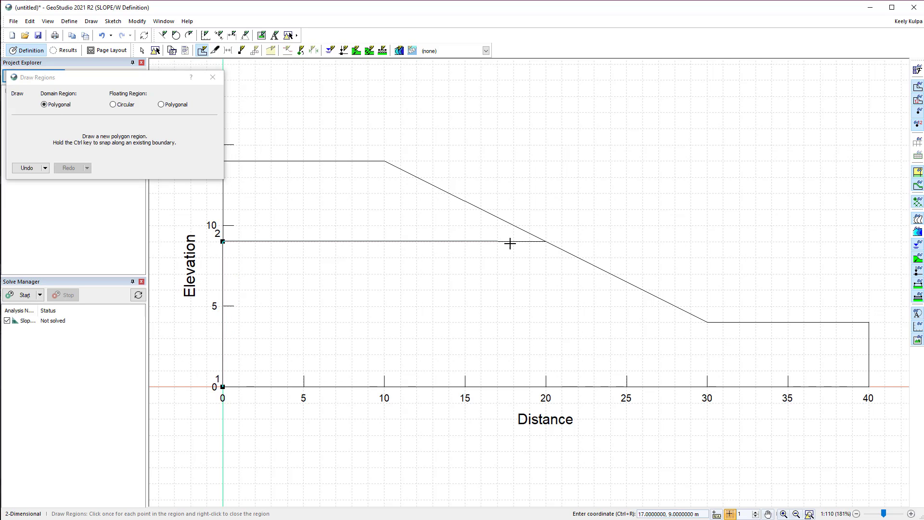
{"action": "left_click", "coordinate": [546, 241]}
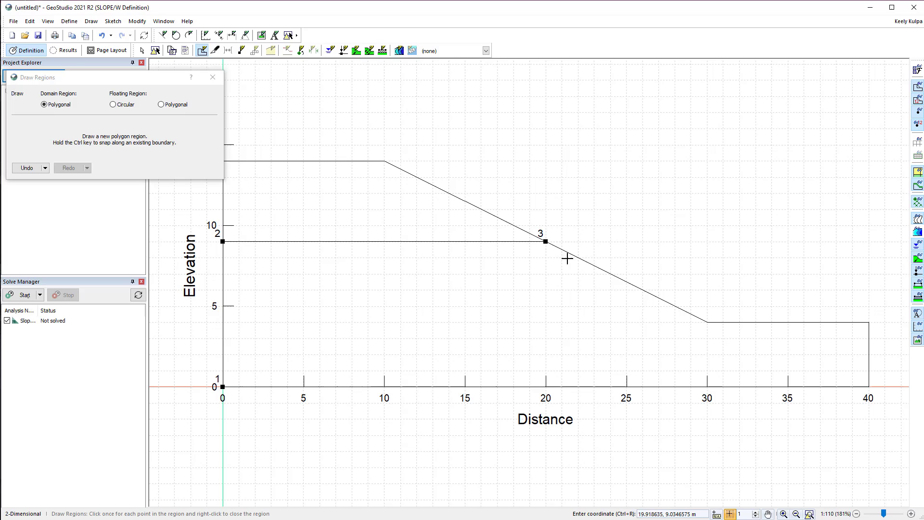
{"action": "left_click", "coordinate": [707, 322]}
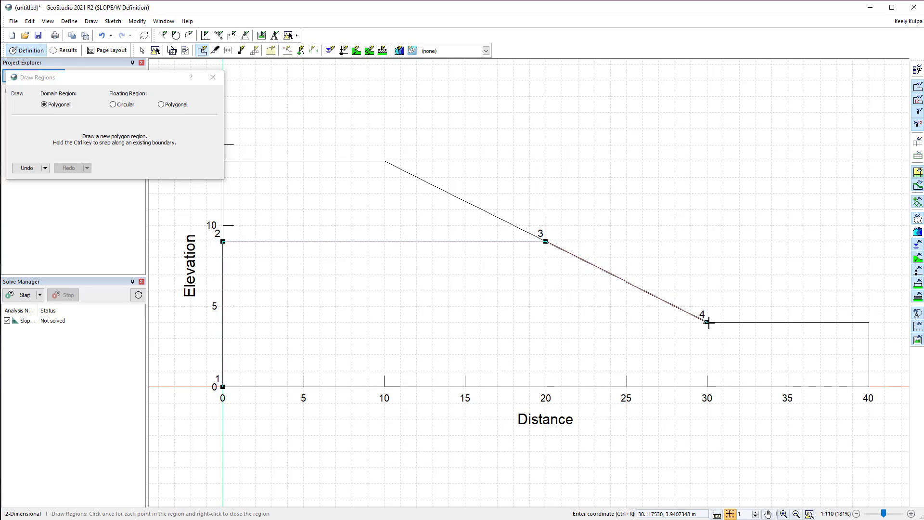
{"action": "left_click", "coordinate": [869, 322]}
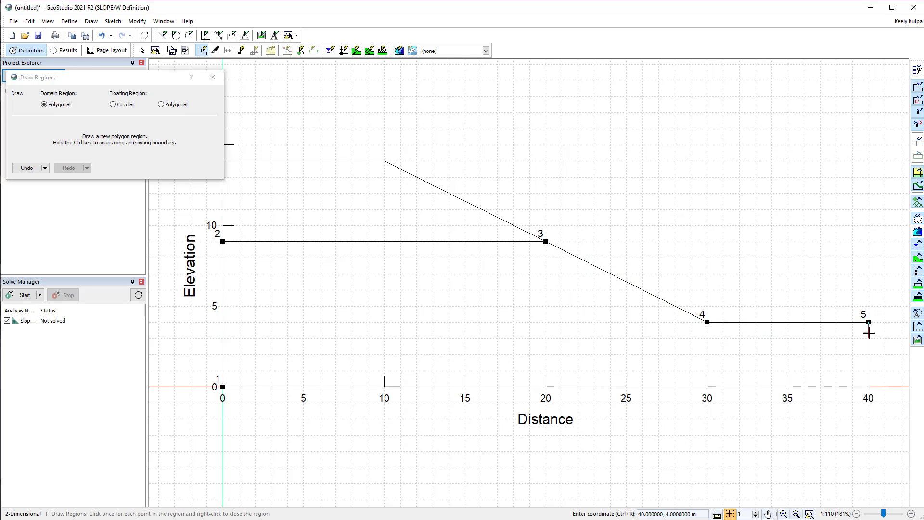
{"action": "left_click", "coordinate": [869, 387]}
{"action": "right_click", "coordinate": [243, 359]}
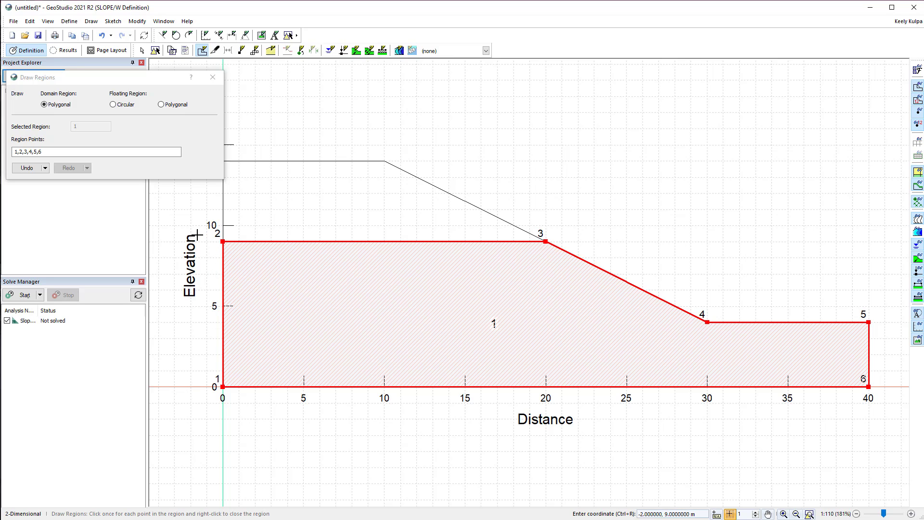
- Draw region 2 by coordinates (0,9), (0,14), (10,14), (20,9) and finish drawing regions
{"action": "key", "text": "ctrl+r"}
{"action": "type", "text": "0,"}
{"action": "key", "text": "Return"}
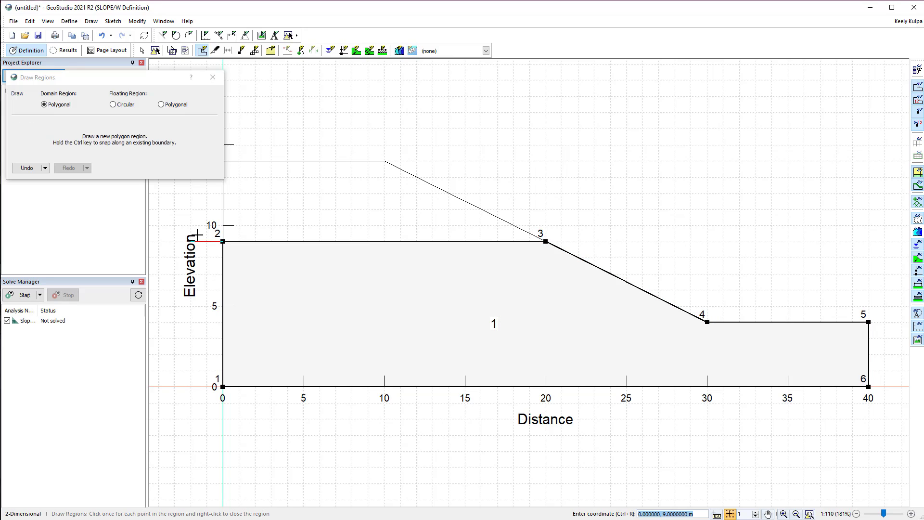
{"action": "type", "text": "0,14"}
{"action": "key", "text": "Return"}
{"action": "type", "text": "10"}
{"action": "key", "text": "Return"}
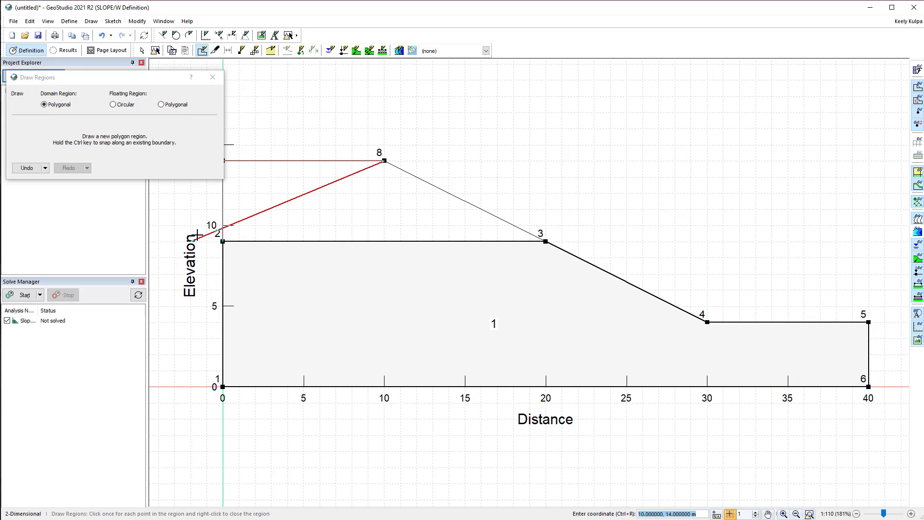
{"action": "type", "text": "20,9"}
{"action": "key", "text": "Return"}
{"action": "right_click", "coordinate": [239, 221]}
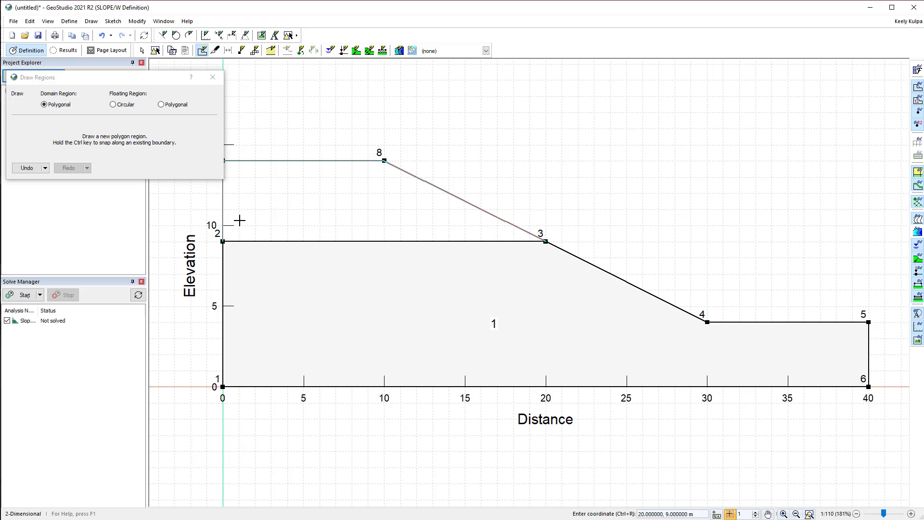
{"action": "left_click", "coordinate": [213, 77]}
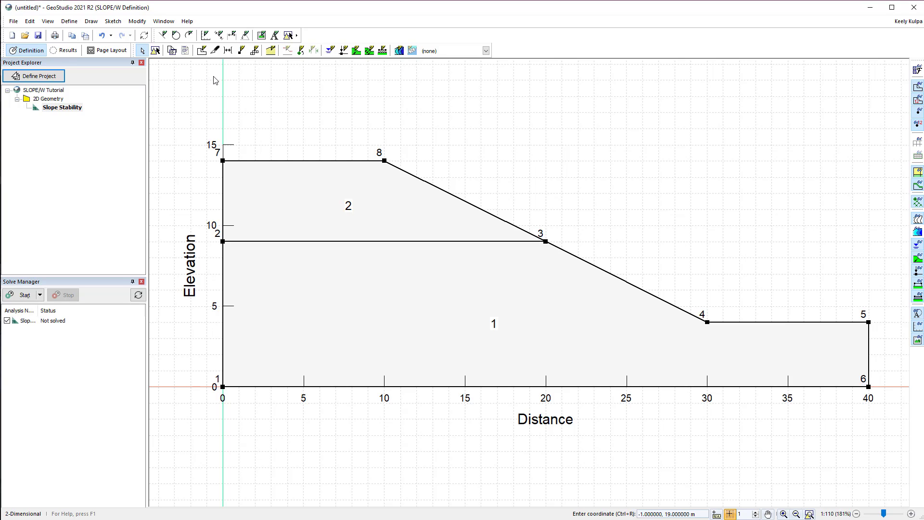
- Add a new material named 'Upper Layer' in the Materials dialog
{"action": "left_click", "coordinate": [69, 21]}
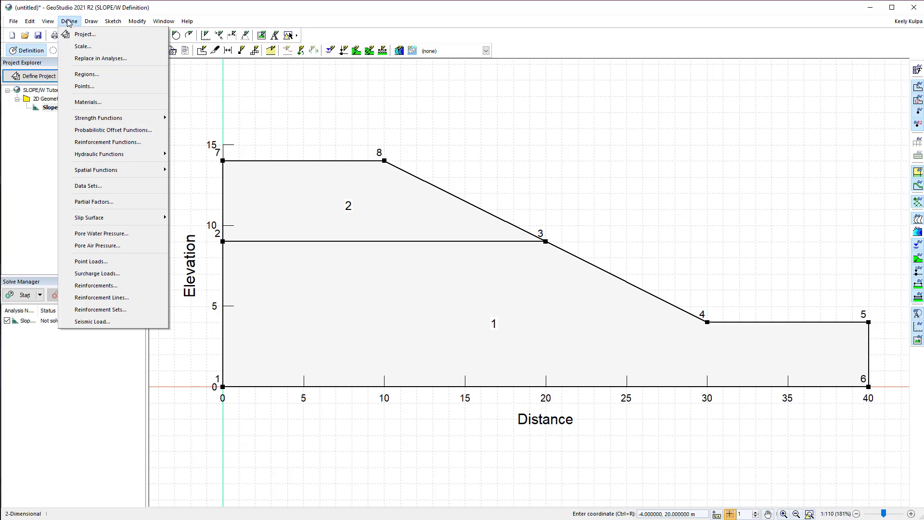
{"action": "left_click", "coordinate": [77, 102]}
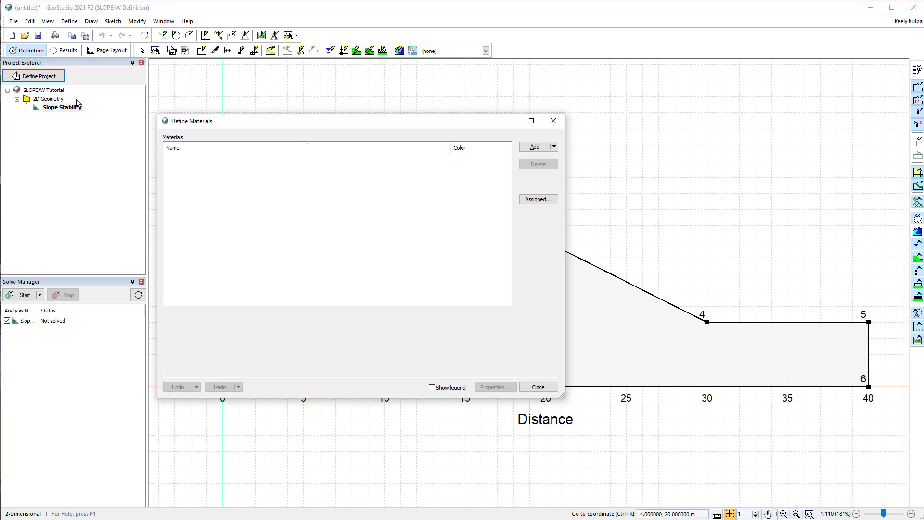
{"action": "left_click", "coordinate": [534, 147]}
{"action": "left_click", "coordinate": [395, 301]}
{"action": "triple_click", "coordinate": [395, 302]}
{"action": "type", "text": "Upper Layer"}
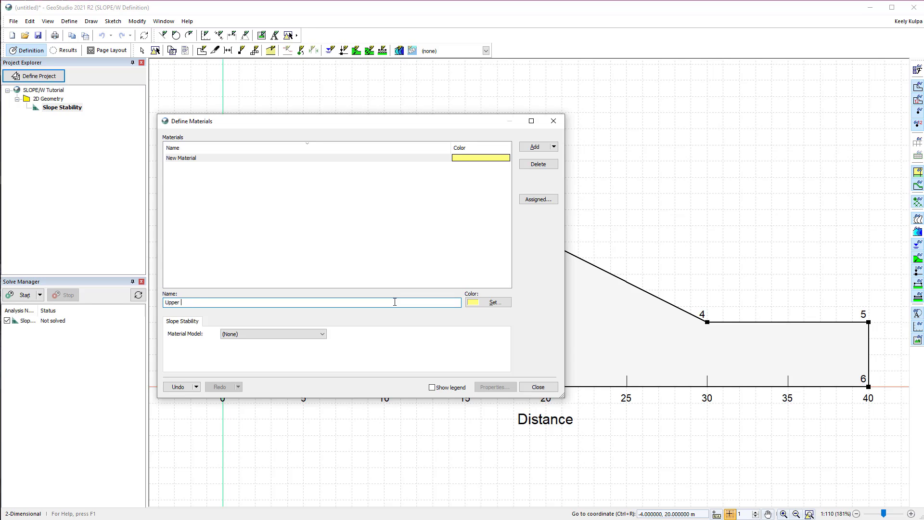
- Give Upper Layer the Mohr-Coulomb model with 15 kN/m³ unit weight, 5 kPa cohesion, 20° phi
{"action": "triple_click", "coordinate": [206, 303]}
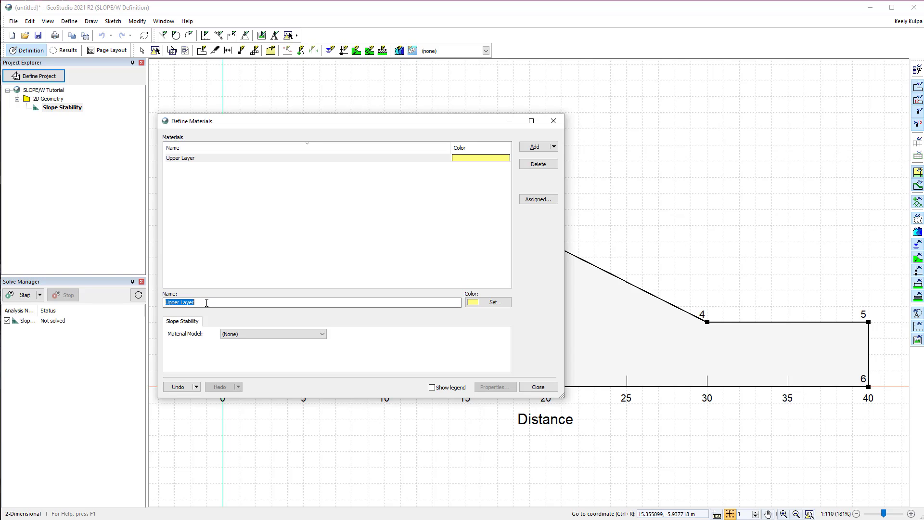
{"action": "left_click", "coordinate": [258, 335]}
{"action": "left_click", "coordinate": [256, 351]}
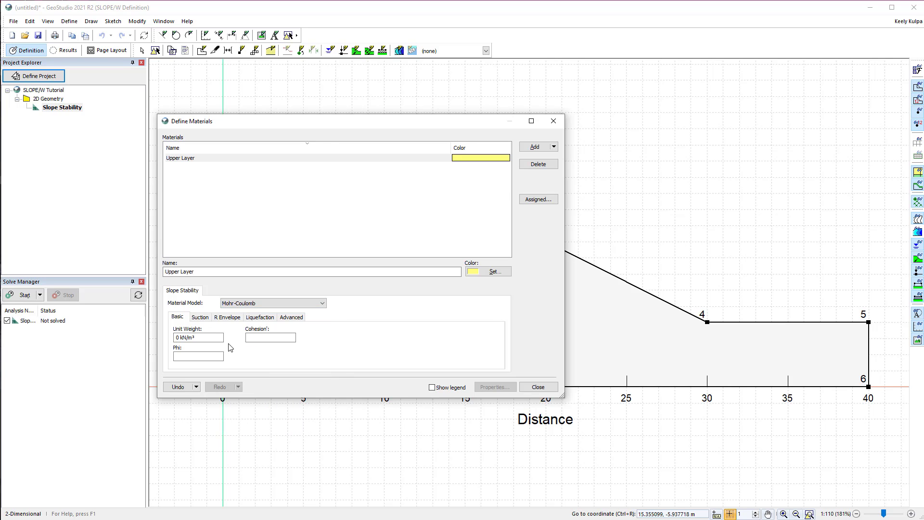
{"action": "left_click", "coordinate": [208, 338]}
{"action": "type", "text": "15"}
{"action": "key", "text": "Tab"}
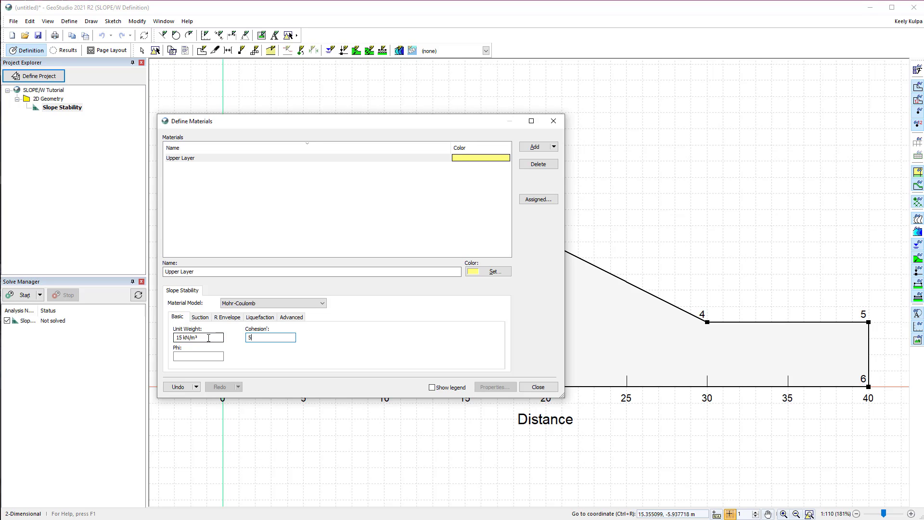
{"action": "type", "text": "5"}
{"action": "key", "text": "Tab"}
{"action": "key", "text": "Tab"}
{"action": "left_click", "coordinate": [201, 317]}
{"action": "left_click", "coordinate": [223, 309]}
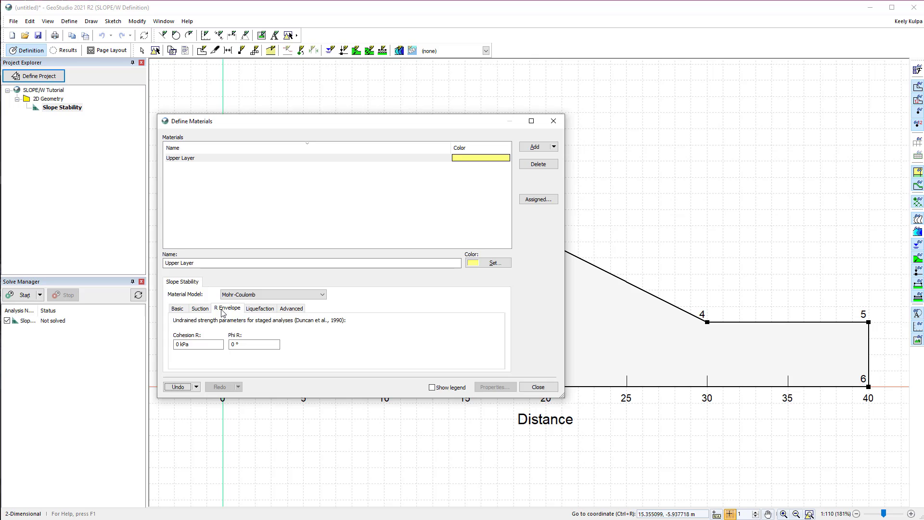
{"action": "left_click", "coordinate": [258, 309]}
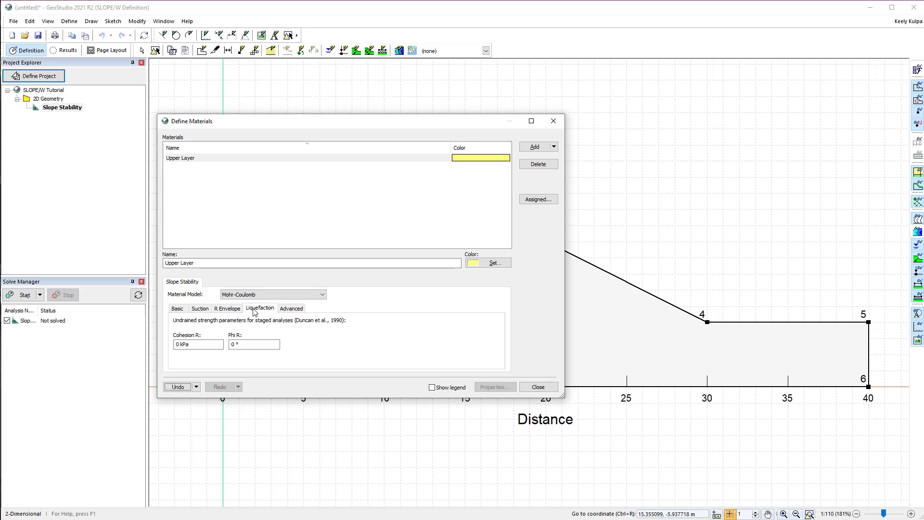
{"action": "left_click", "coordinate": [290, 308]}
{"action": "left_click", "coordinate": [181, 282]}
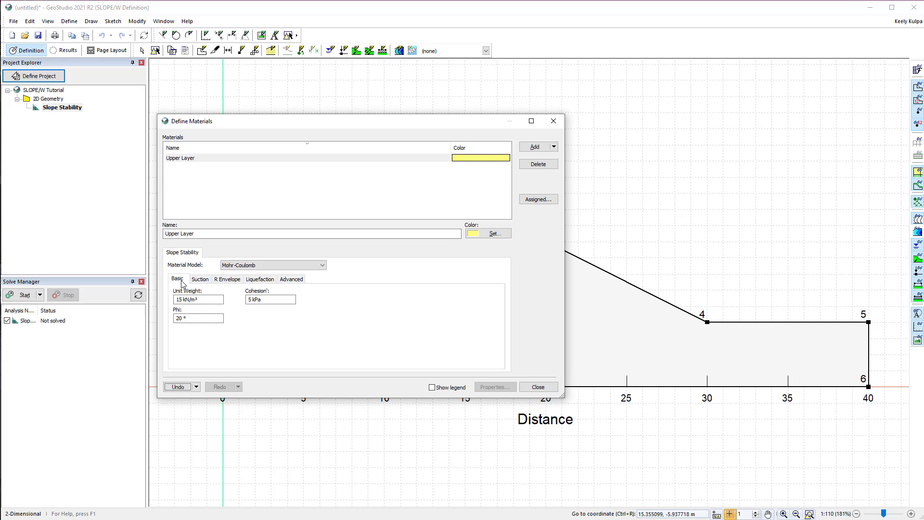
- Clone Upper Layer into a new material named 'Lower Layer'
{"action": "left_click", "coordinate": [555, 147]}
{"action": "left_click", "coordinate": [545, 172]}
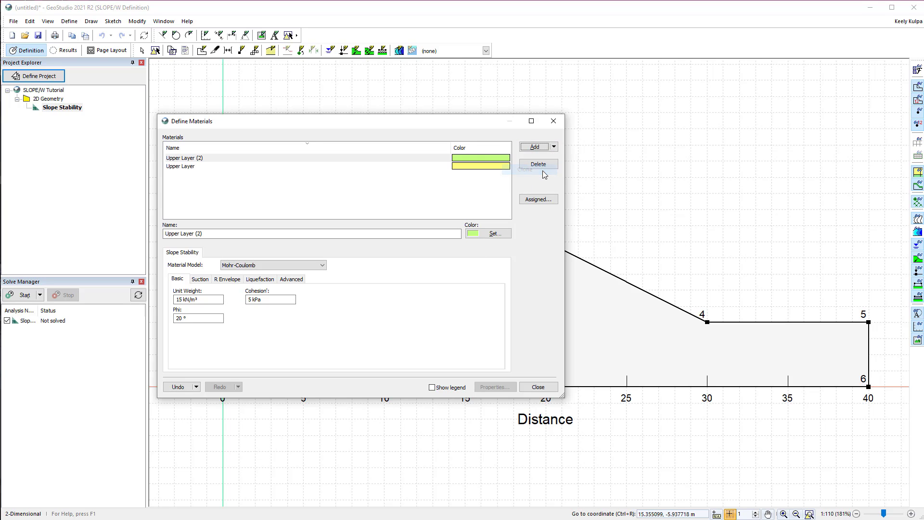
{"action": "triple_click", "coordinate": [325, 235]}
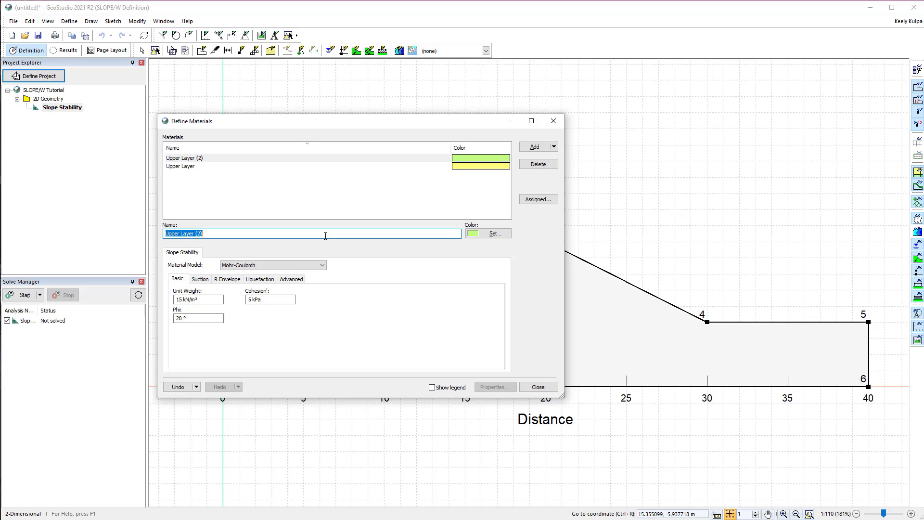
{"action": "type", "text": "Low"}
{"action": "key", "text": "Tab"}
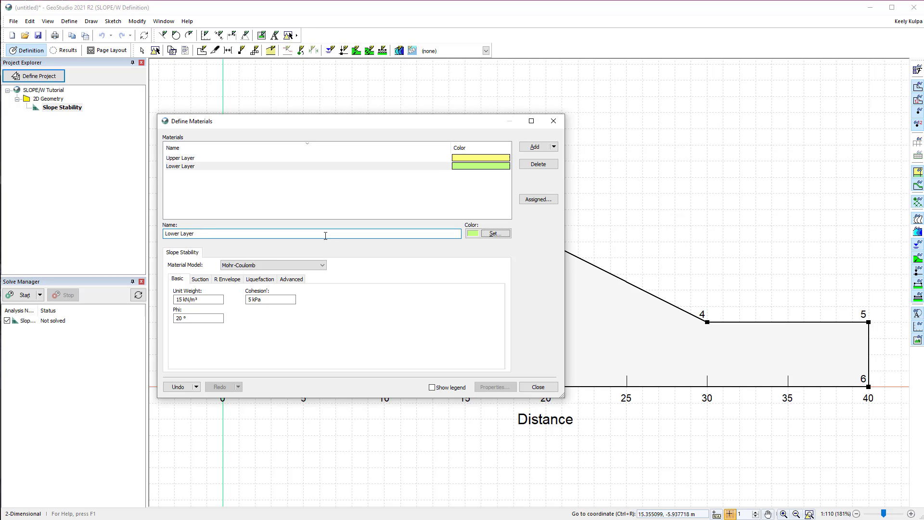
- Set Lower Layer to 18 kN/m³ unit weight, 10 kPa cohesion and 25° phi
{"action": "triple_click", "coordinate": [211, 299]}
{"action": "type", "text": "18"}
{"action": "key", "text": "Tab"}
{"action": "type", "text": "10"}
{"action": "key", "text": "Tab"}
{"action": "type", "text": "2"}
{"action": "key", "text": "Tab"}
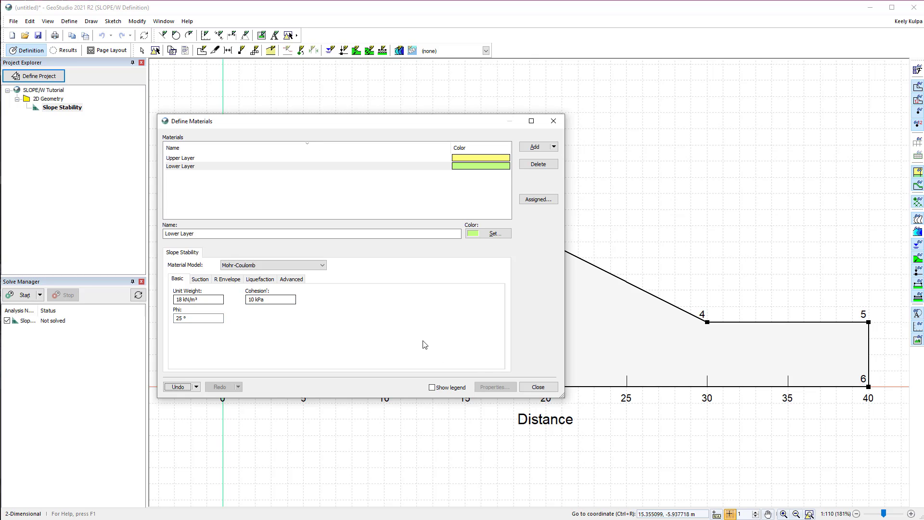
{"action": "left_click", "coordinate": [538, 387]}
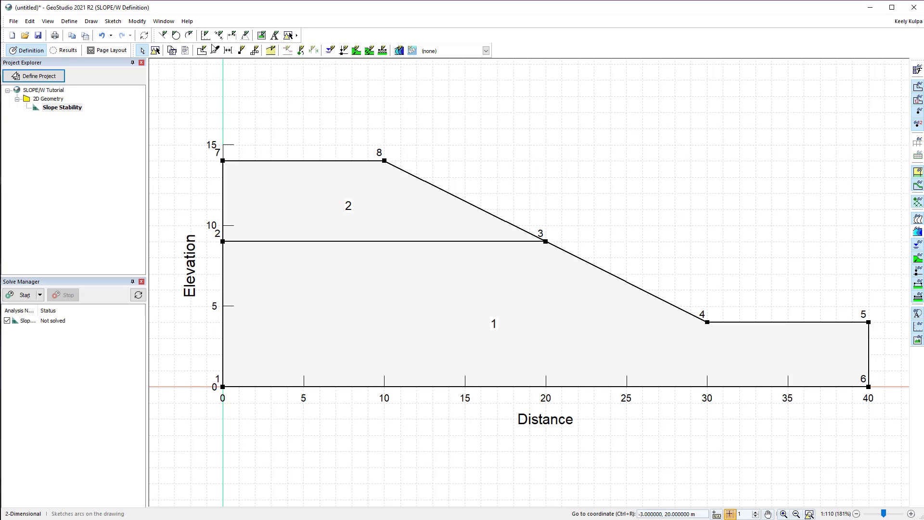
- With Draw Materials, put Lower Layer on region 1 and Upper Layer on region 2
{"action": "left_click", "coordinate": [271, 51]}
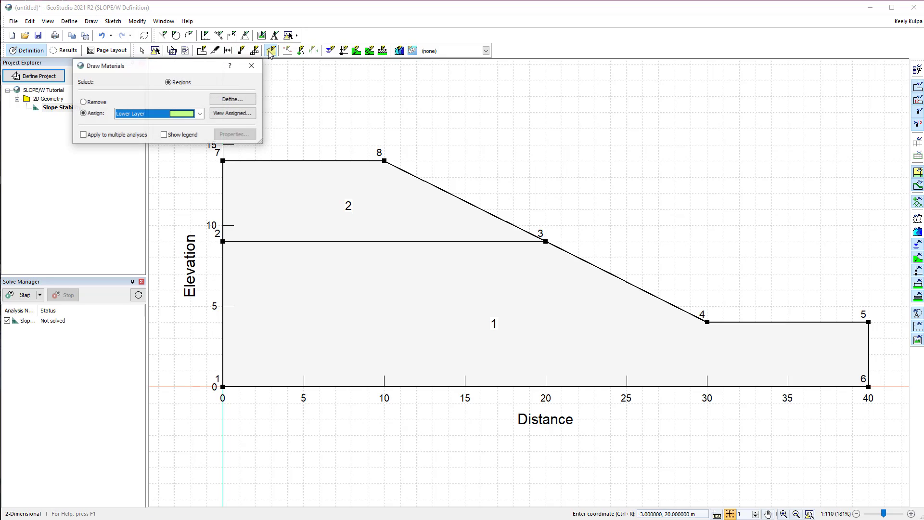
{"action": "left_click", "coordinate": [319, 287]}
{"action": "left_click", "coordinate": [200, 114]}
{"action": "left_click", "coordinate": [201, 132]}
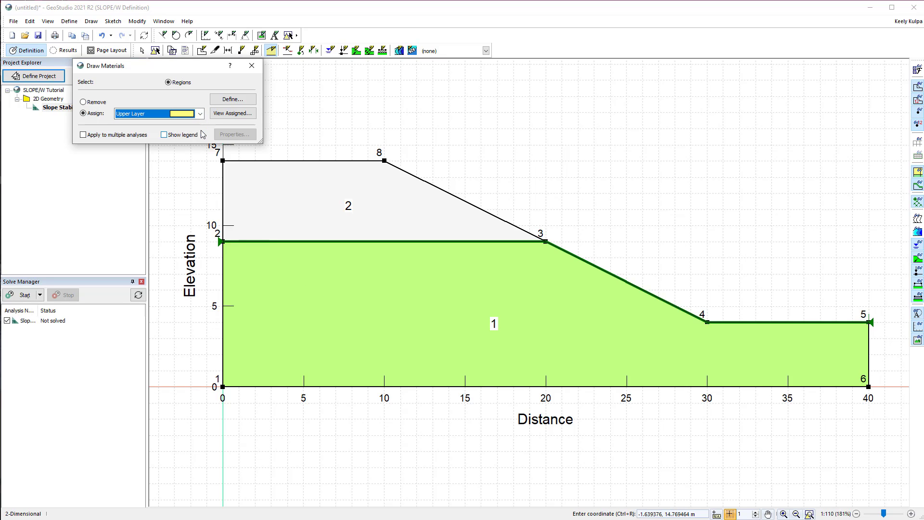
{"action": "left_click", "coordinate": [263, 192]}
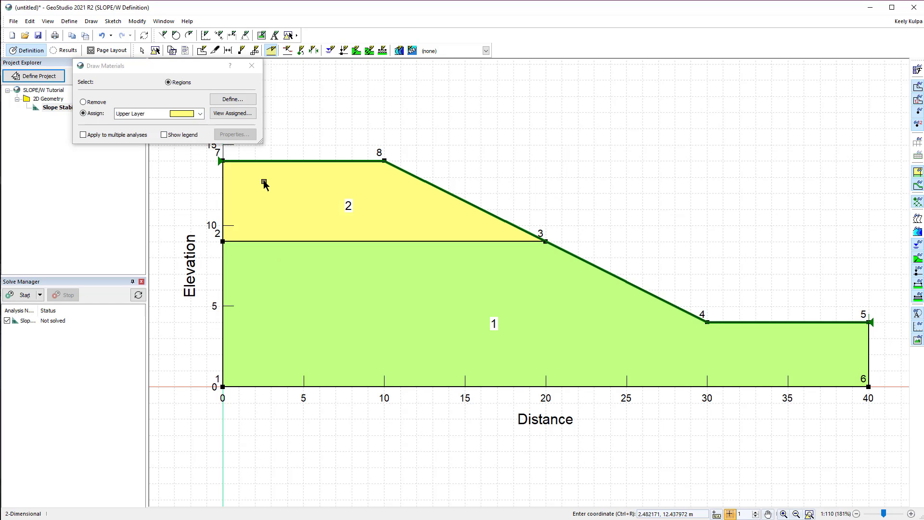
- Finish material assignment and add a new piezometric line under Pore Water Pressure
{"action": "left_click", "coordinate": [251, 65]}
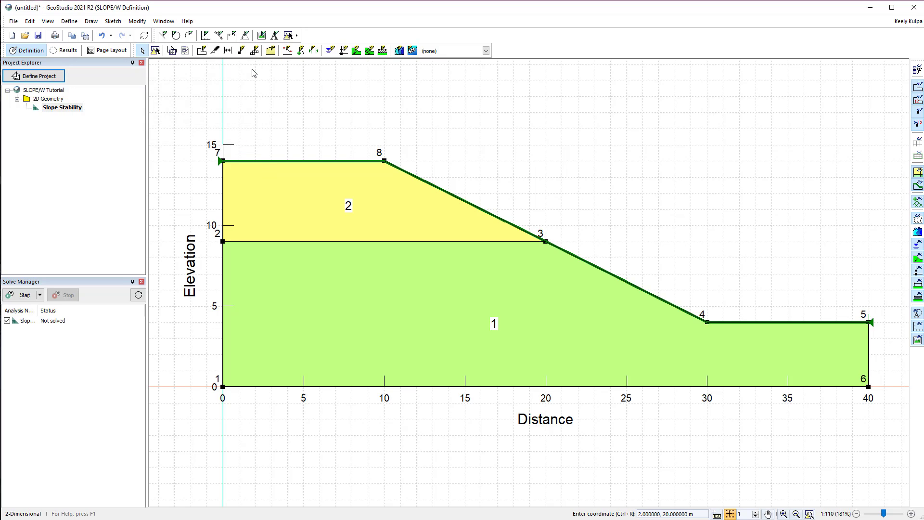
{"action": "left_click", "coordinate": [70, 22]}
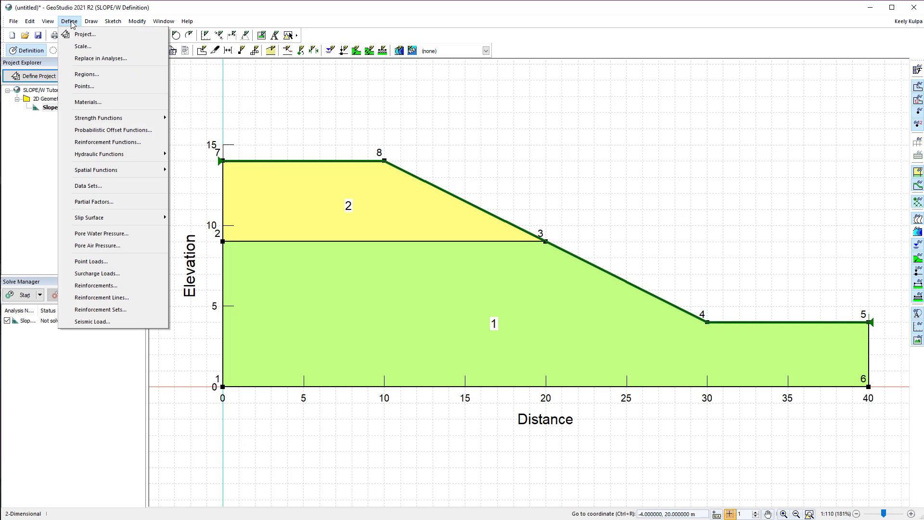
{"action": "left_click", "coordinate": [107, 235]}
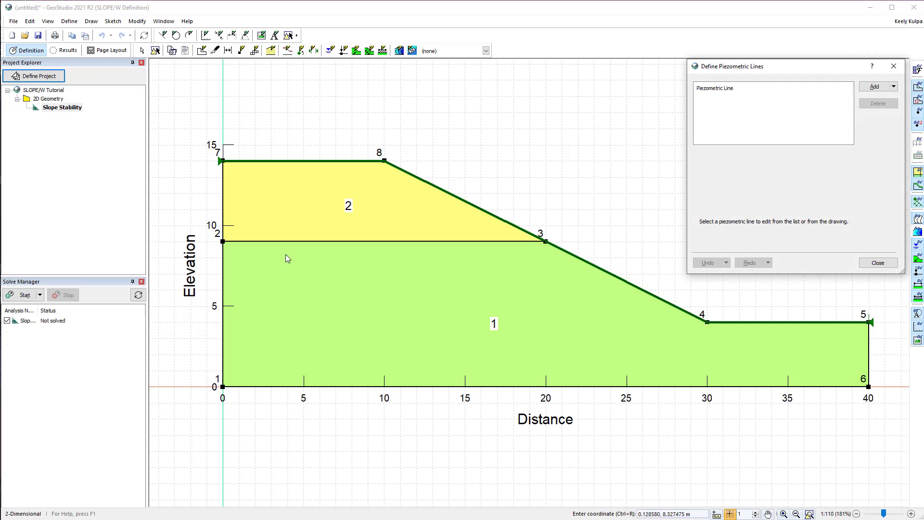
{"action": "left_click", "coordinate": [868, 89]}
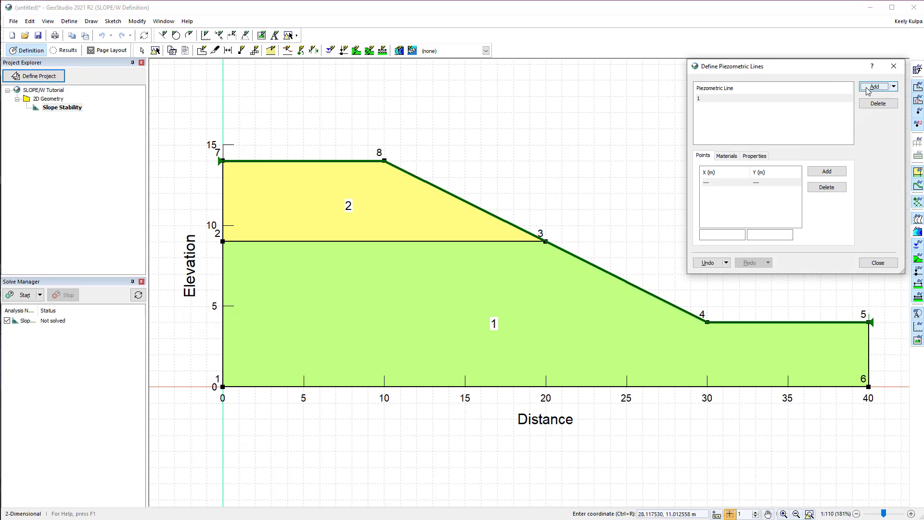
- Enter the piezometric line points (0,10), (16,8), (24,7) and (40,7)
{"action": "left_click", "coordinate": [724, 235]}
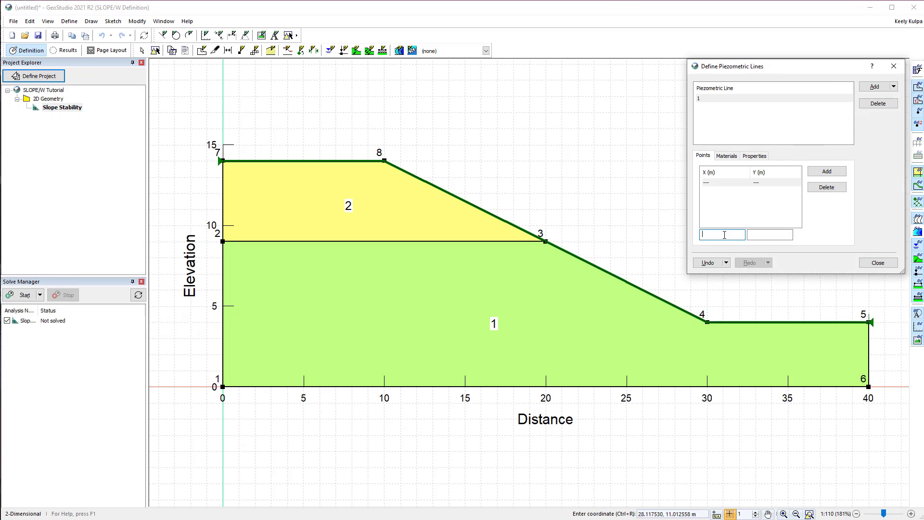
{"action": "type", "text": "0"}
{"action": "key", "text": "Tab"}
{"action": "type", "text": "10"}
{"action": "key", "text": "Return"}
{"action": "type", "text": "16"}
{"action": "key", "text": "Tab"}
{"action": "type", "text": "8"}
{"action": "key", "text": "Return"}
{"action": "type", "text": "24"}
{"action": "key", "text": "Tab"}
{"action": "type", "text": "7"}
{"action": "key", "text": "Return"}
{"action": "type", "text": "40"}
{"action": "key", "text": "Tab"}
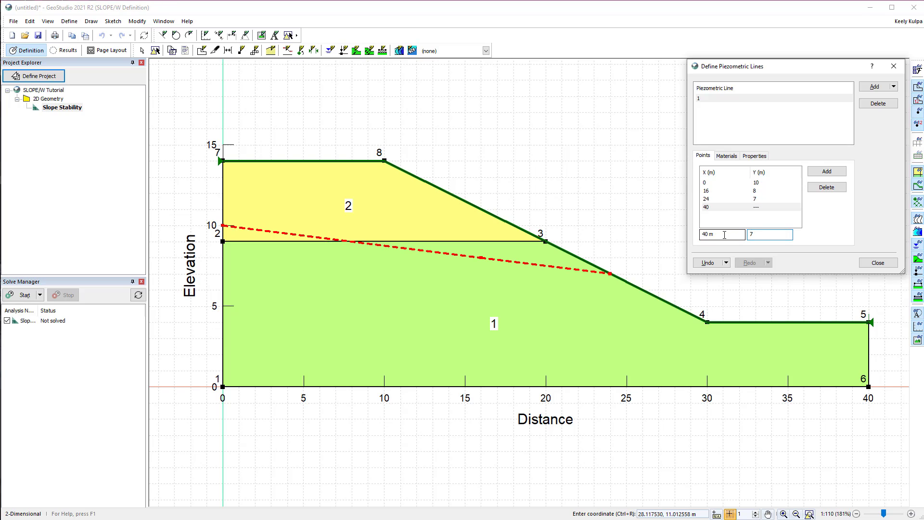
{"action": "type", "text": "7"}
{"action": "key", "text": "Return"}
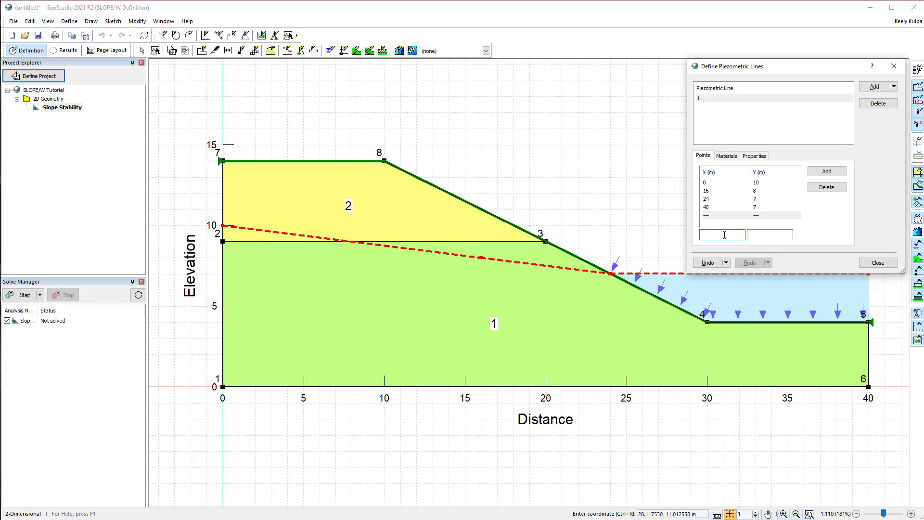
- Confirm the line applies to both Lower Layer and Upper Layer, then close
{"action": "left_click", "coordinate": [729, 157]}
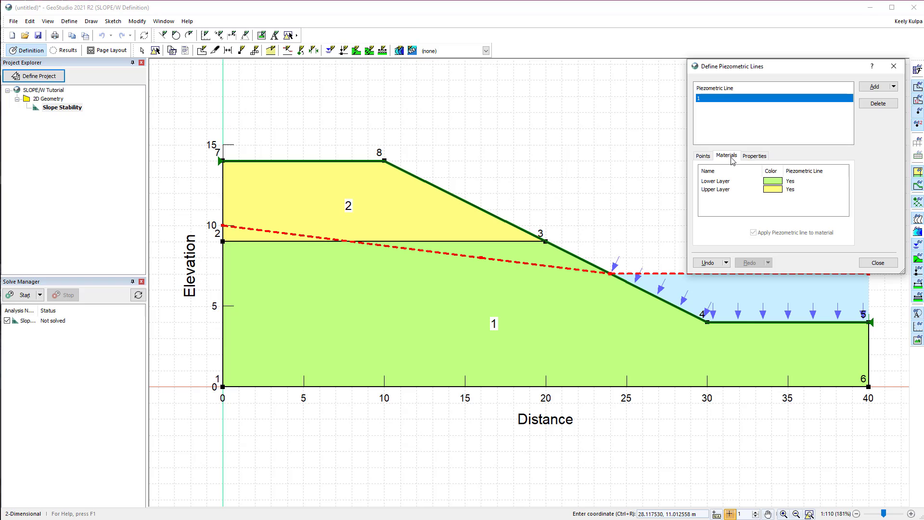
{"action": "left_click", "coordinate": [746, 182]}
{"action": "left_click", "coordinate": [745, 190]}
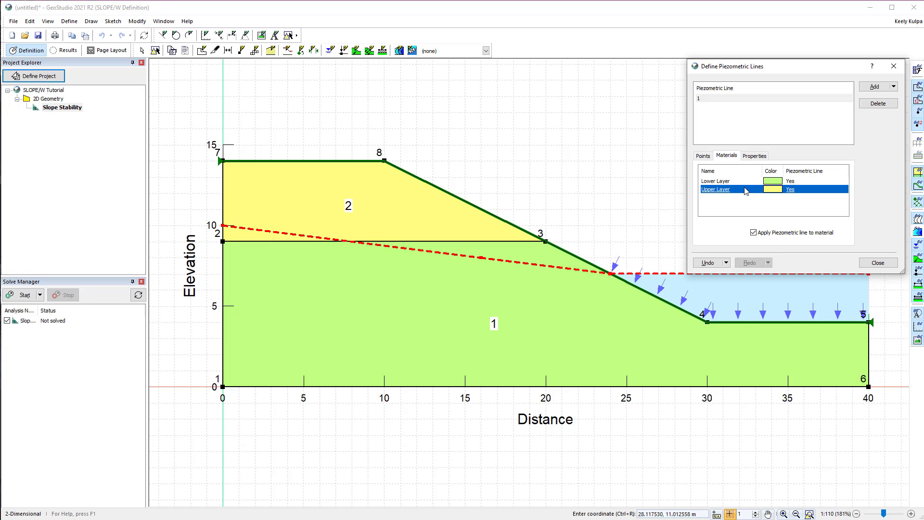
{"action": "left_click", "coordinate": [877, 263]}
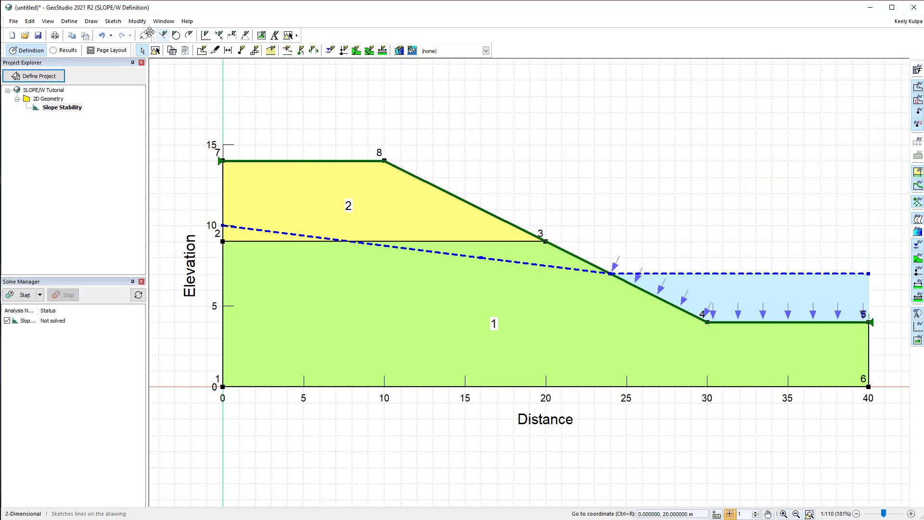
{"action": "left_click", "coordinate": [91, 22]}
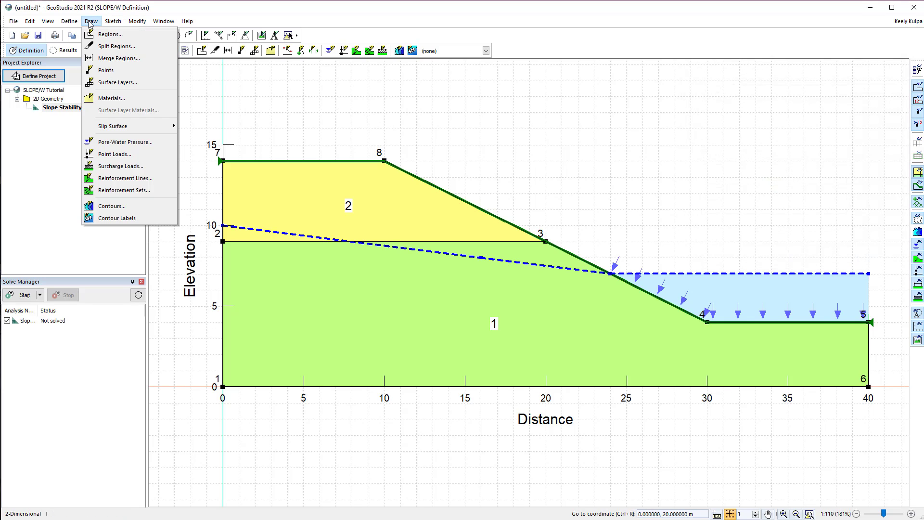
{"action": "left_click", "coordinate": [109, 144]}
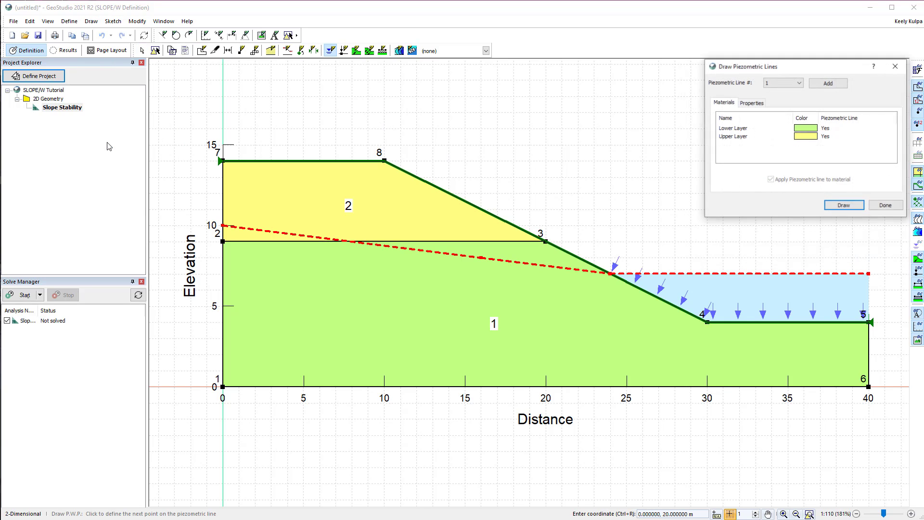
{"action": "left_click", "coordinate": [840, 206]}
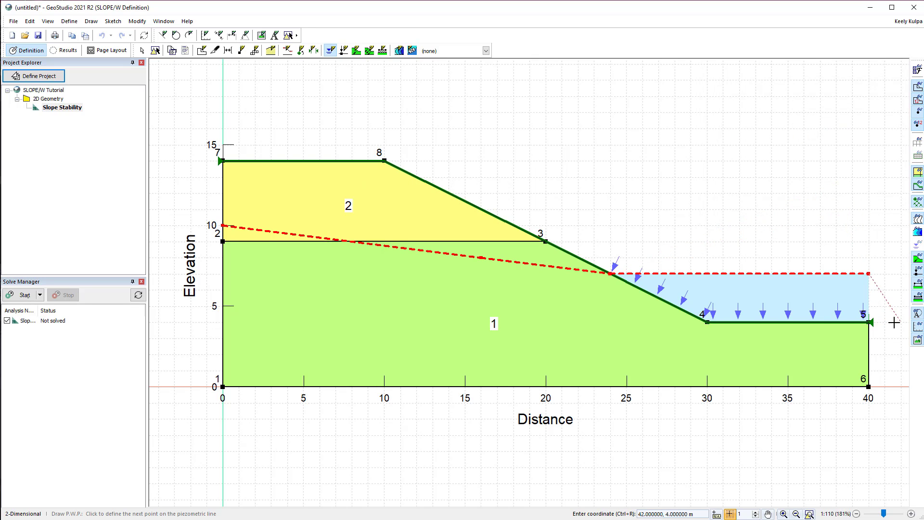
{"action": "right_click", "coordinate": [892, 223]}
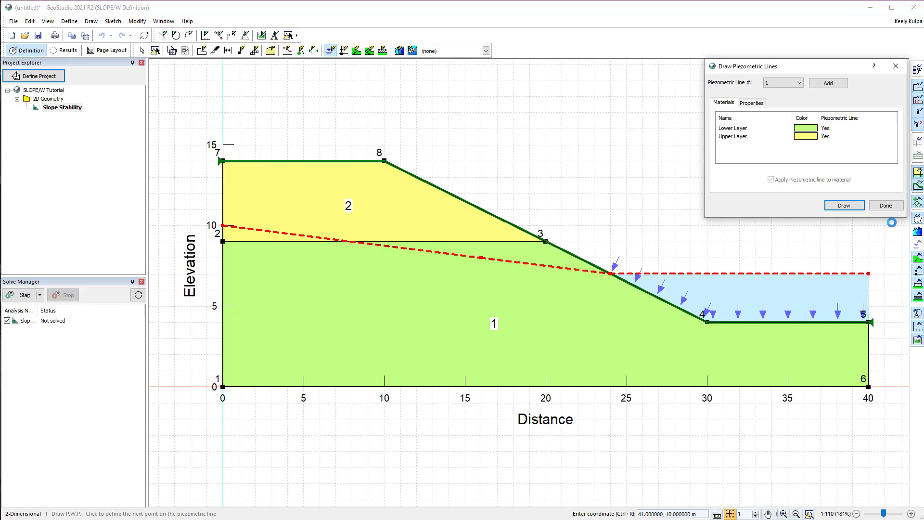
{"action": "left_click", "coordinate": [885, 206]}
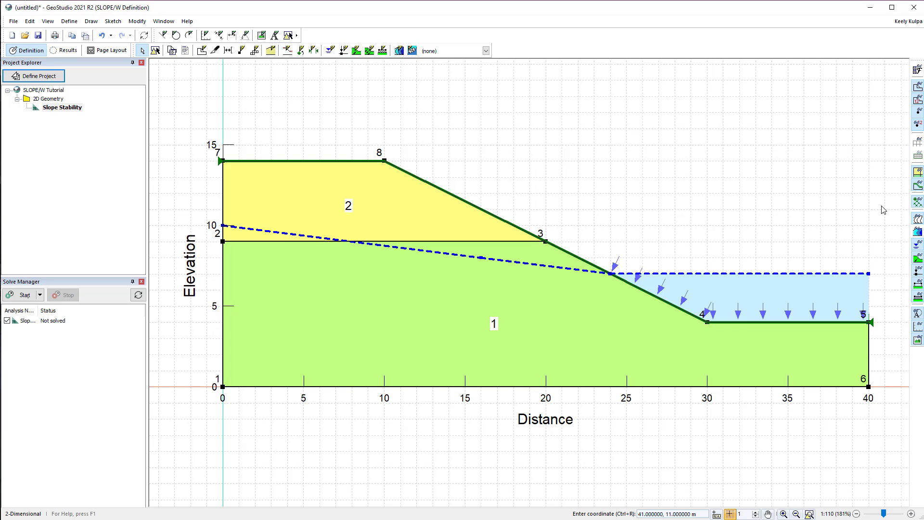
- Drag the slip-surface entry range along the crest (about 1–9 m) and exit range at the toe (30–34 m)
{"action": "left_click", "coordinate": [88, 23]}
{"action": "mouse_move", "coordinate": [118, 131]}
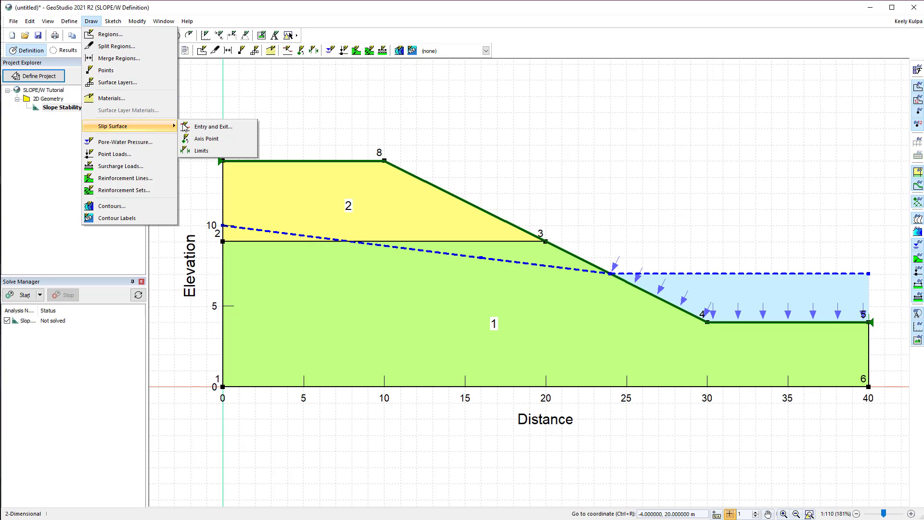
{"action": "left_click", "coordinate": [187, 127]}
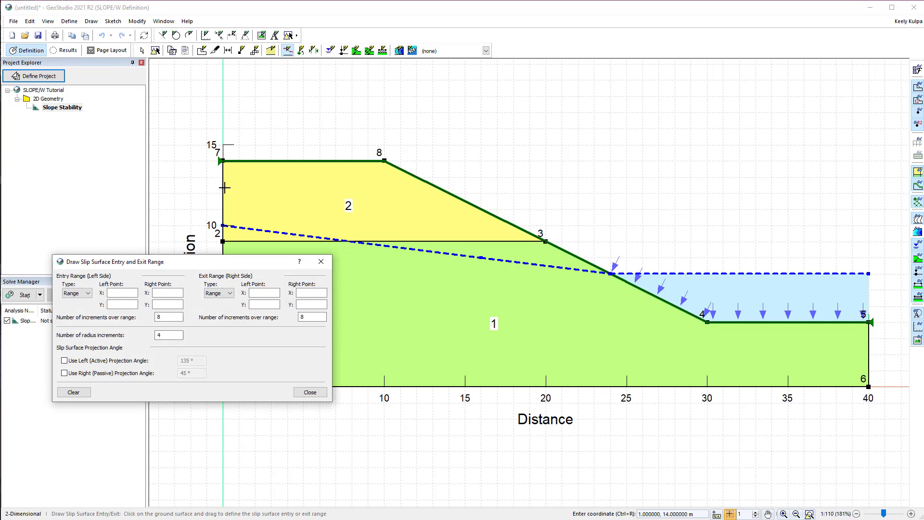
{"action": "left_click", "coordinate": [126, 292]}
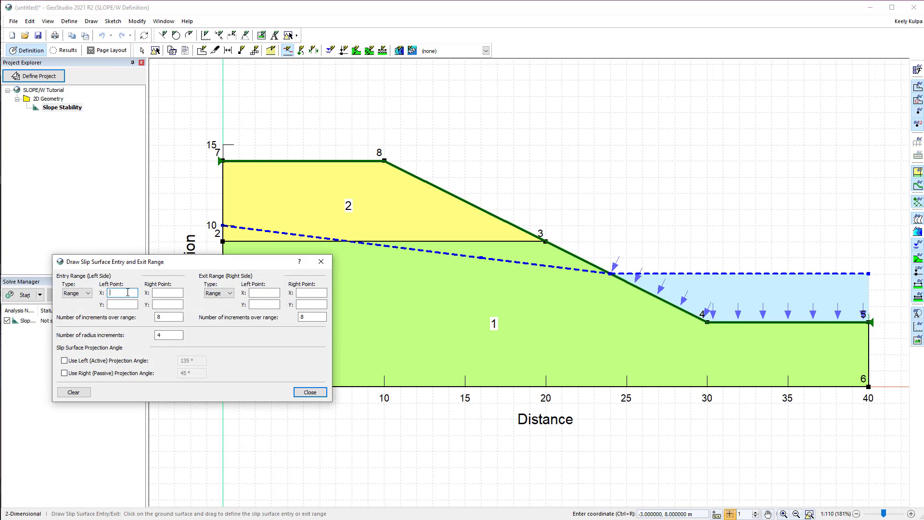
{"action": "left_click", "coordinate": [310, 294]}
{"action": "left_click", "coordinate": [125, 294]}
{"action": "left_click_drag", "start_coordinate": [238, 161], "coordinate": [374, 169]}
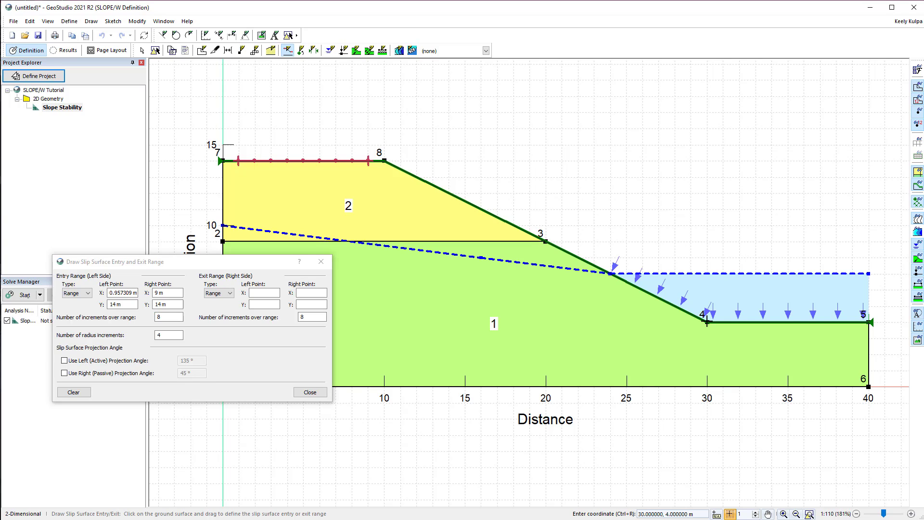
{"action": "left_click_drag", "start_coordinate": [706, 322], "coordinate": [771, 326]}
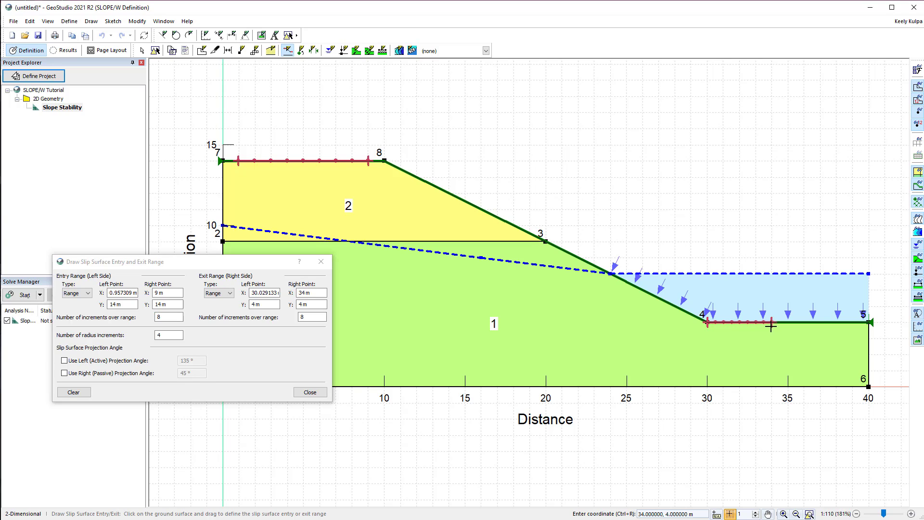
{"action": "left_click", "coordinate": [310, 392]}
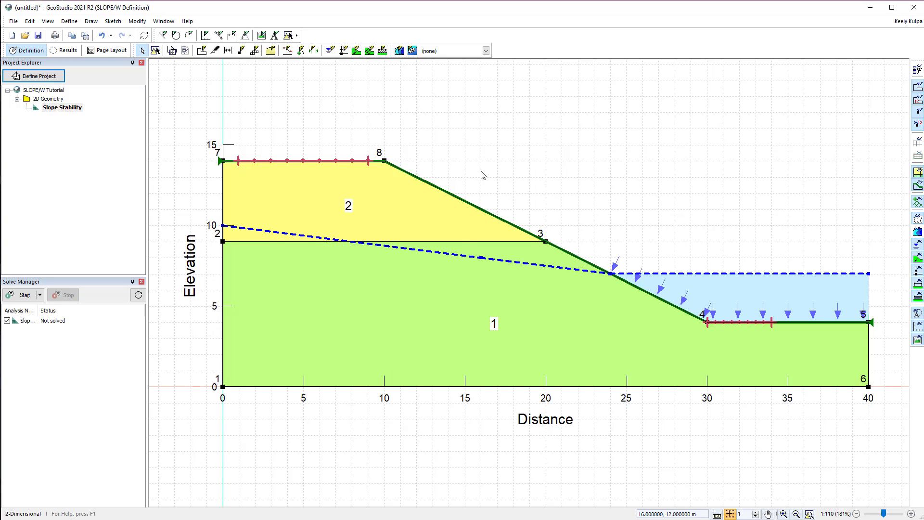
- Colour the regions by Cohesion, then by Unit Weight
{"action": "left_click", "coordinate": [486, 51]}
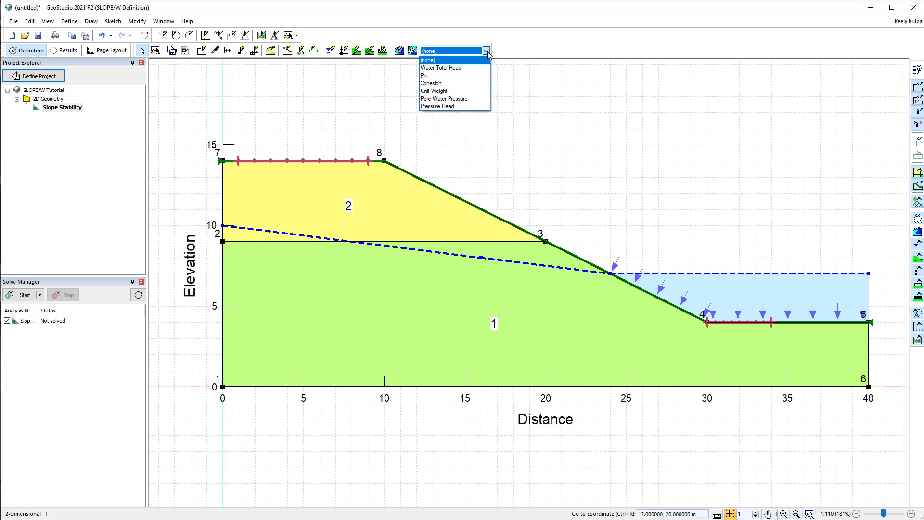
{"action": "left_click", "coordinate": [480, 84]}
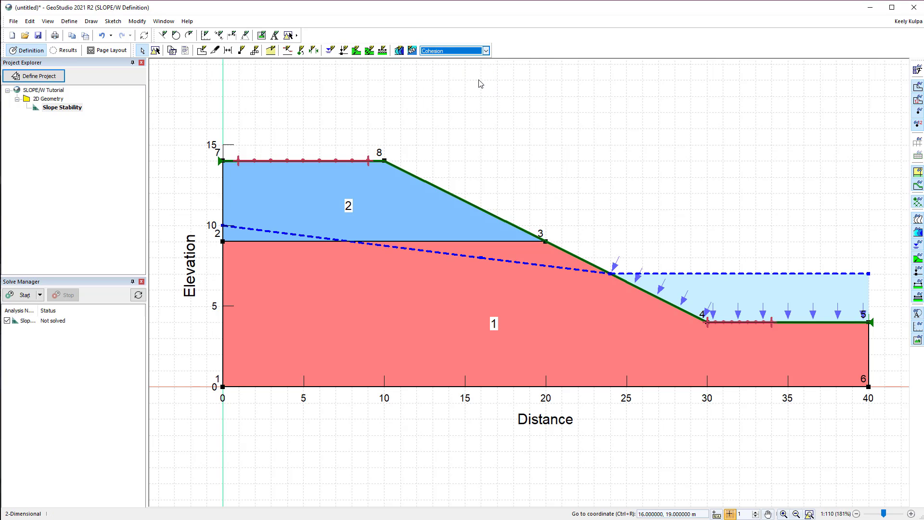
{"action": "left_click", "coordinate": [486, 51]}
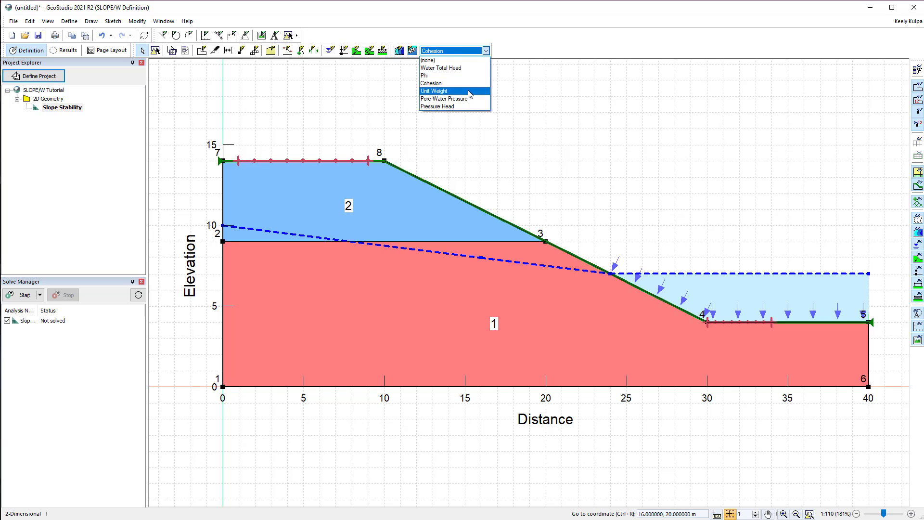
{"action": "left_click", "coordinate": [469, 94]}
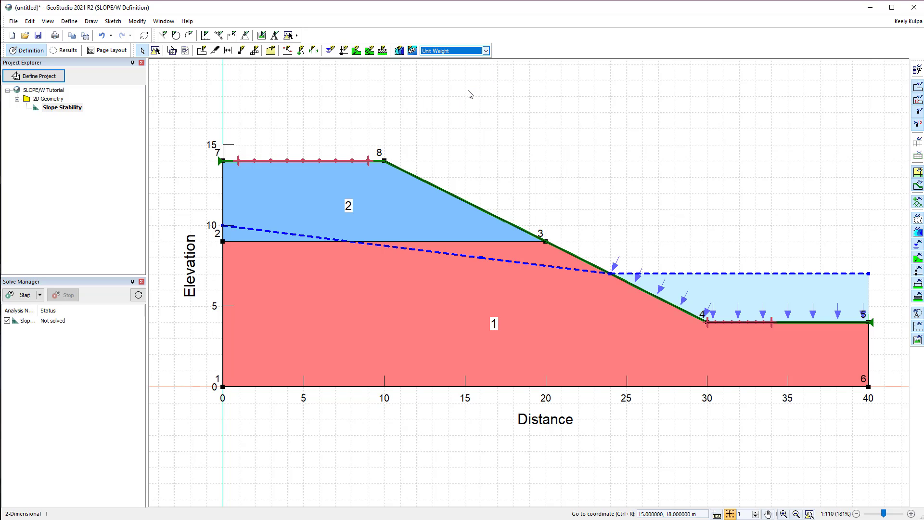
- Contour by Pore-Water Pressure with Wide Rainbow shading and a legend at the drawing's upper right
{"action": "left_click", "coordinate": [399, 51]}
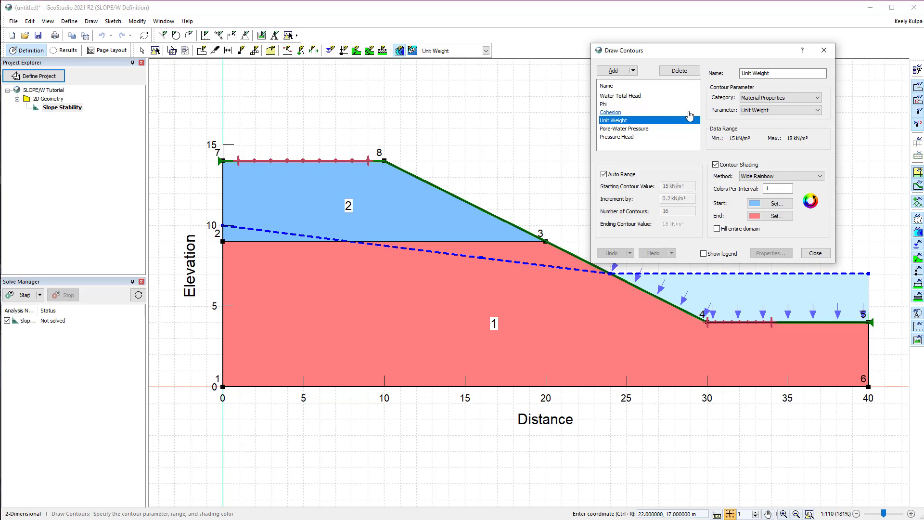
{"action": "left_click", "coordinate": [776, 175]}
{"action": "left_click", "coordinate": [776, 176]}
{"action": "left_click", "coordinate": [704, 253]}
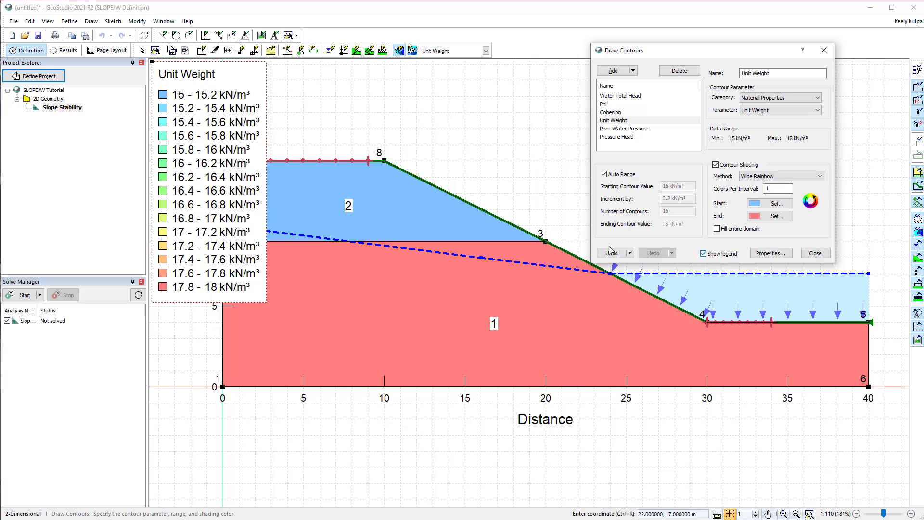
{"action": "left_click", "coordinate": [249, 220]}
{"action": "mouse_move", "coordinate": [712, 219]}
{"action": "left_mouse_down"}
{"action": "mouse_move", "coordinate": [792, 218]}
{"action": "mouse_move", "coordinate": [814, 236]}
{"action": "mouse_move", "coordinate": [822, 225]}
{"action": "left_mouse_up"}
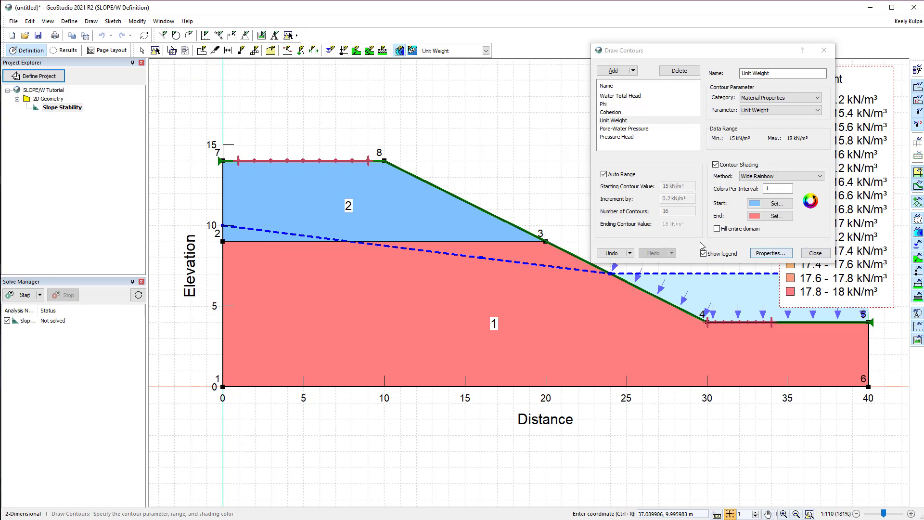
{"action": "left_click", "coordinate": [624, 129]}
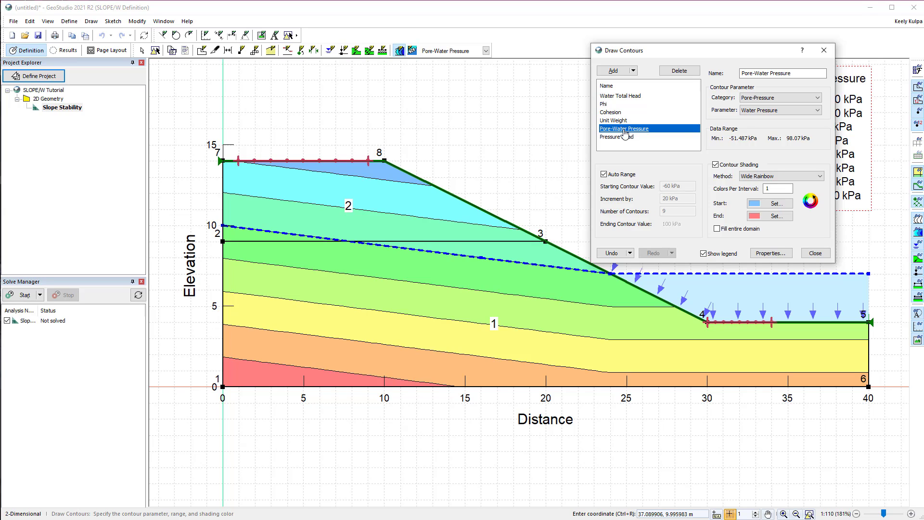
{"action": "left_click", "coordinate": [816, 252]}
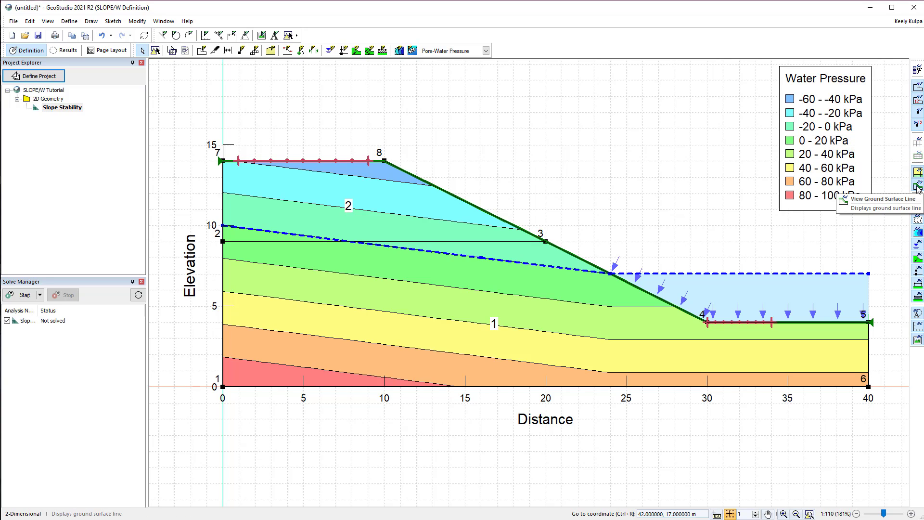
- Turn off contour lines and shading, then enable P.W.P. Conditions in View Preferences
{"action": "left_click", "coordinate": [918, 220]}
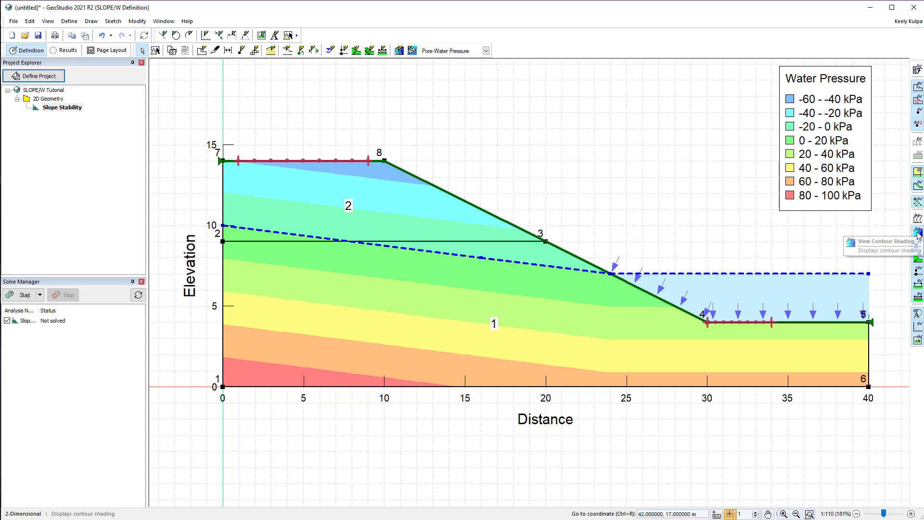
{"action": "left_click", "coordinate": [919, 233]}
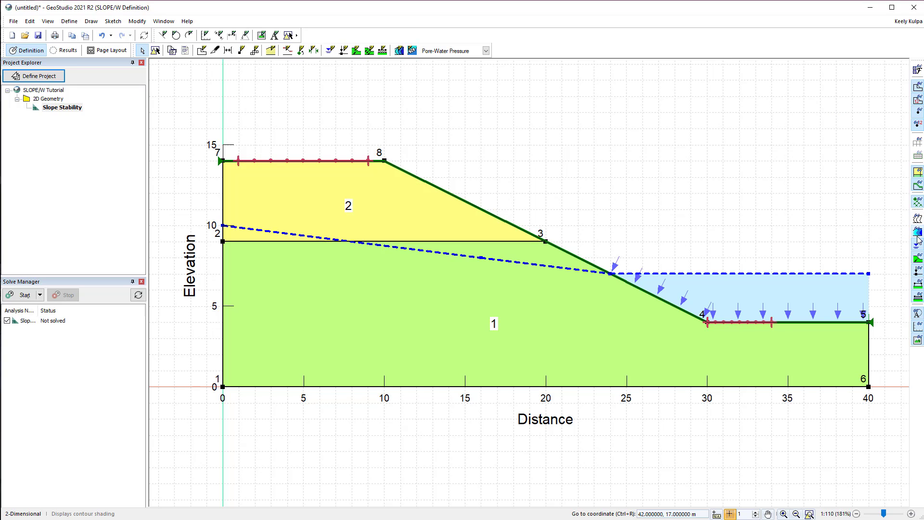
{"action": "left_click", "coordinate": [919, 245]}
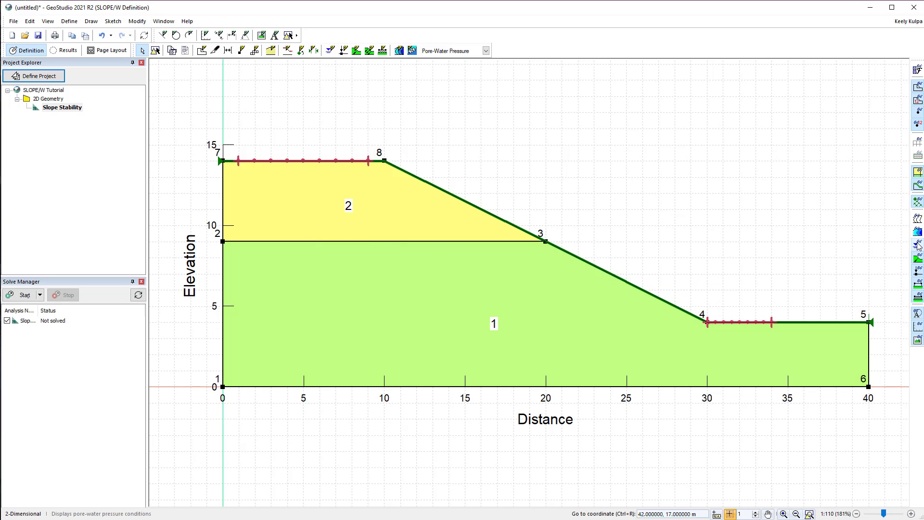
{"action": "left_click", "coordinate": [918, 71]}
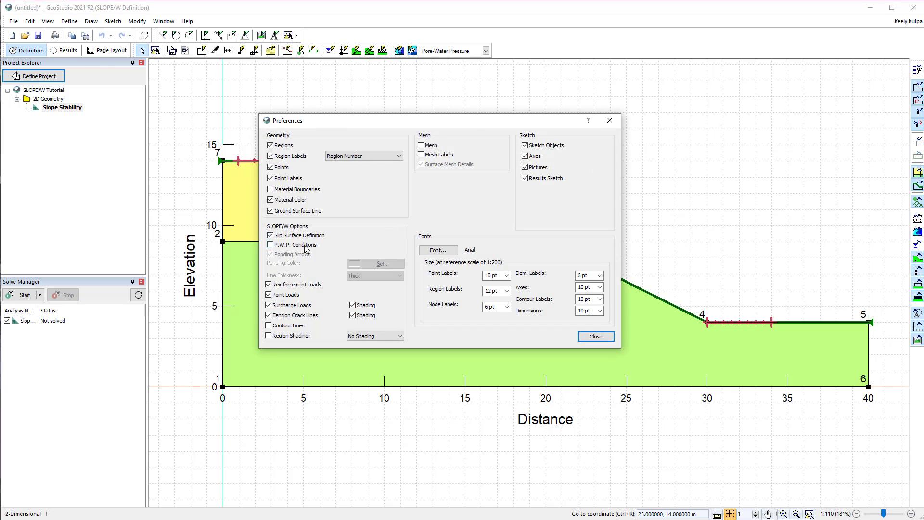
{"action": "left_click", "coordinate": [284, 246]}
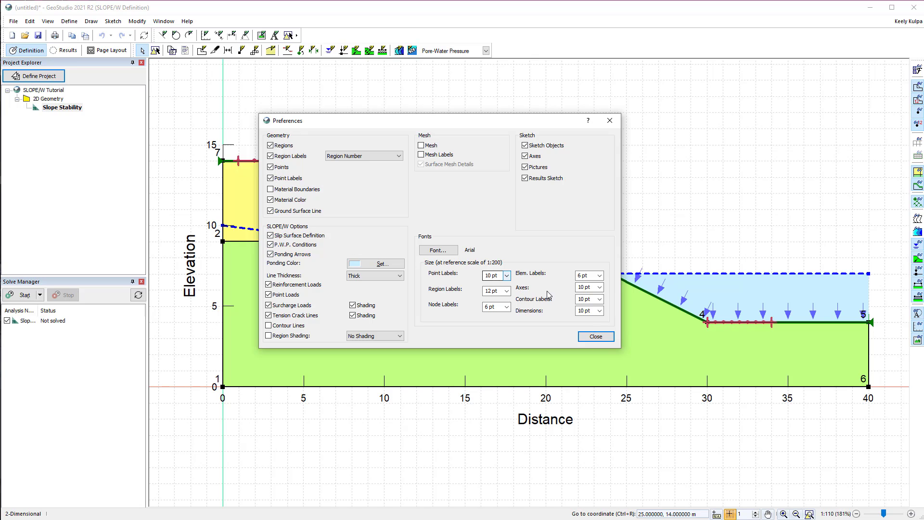
{"action": "left_click", "coordinate": [598, 337]}
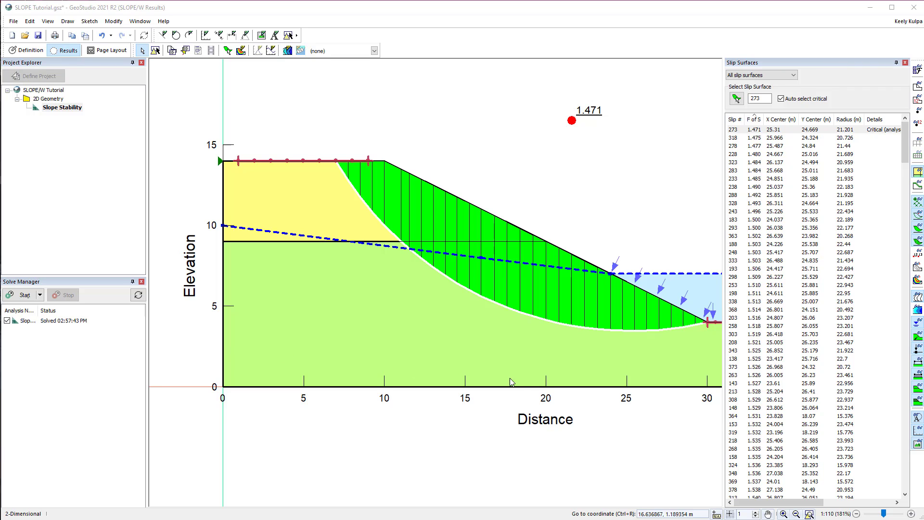
- Zoom to fit the slope, preview Cohesion and Unit Weight colouring, then revert to material colours
{"action": "left_click", "coordinate": [809, 514]}
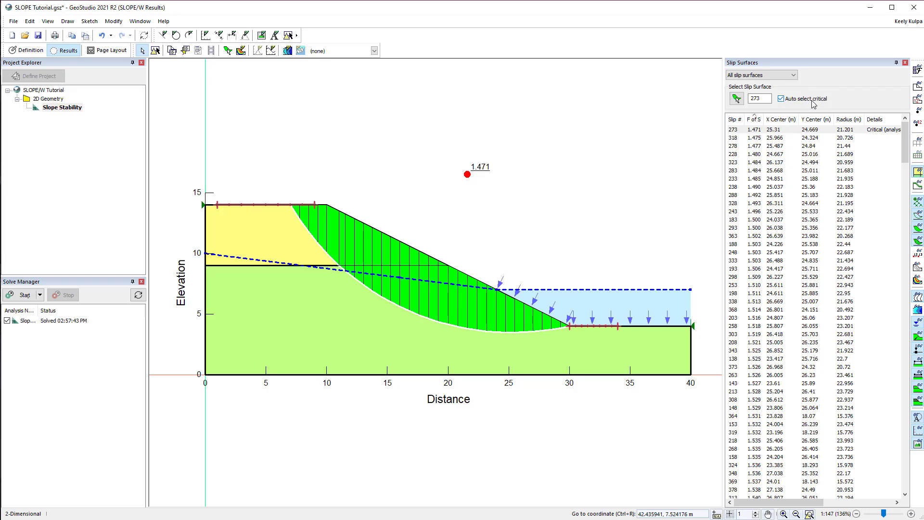
{"action": "left_click", "coordinate": [374, 51]}
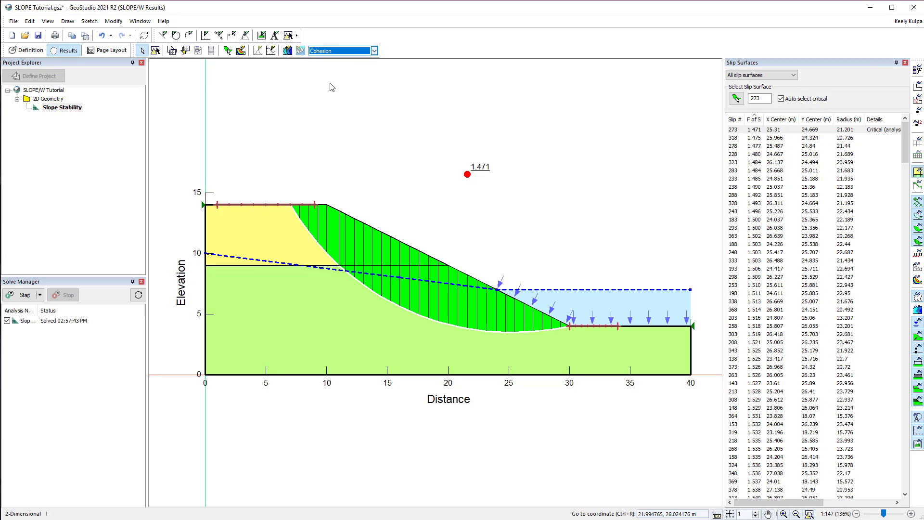
{"action": "left_click", "coordinate": [333, 83]}
{"action": "left_click", "coordinate": [374, 51]}
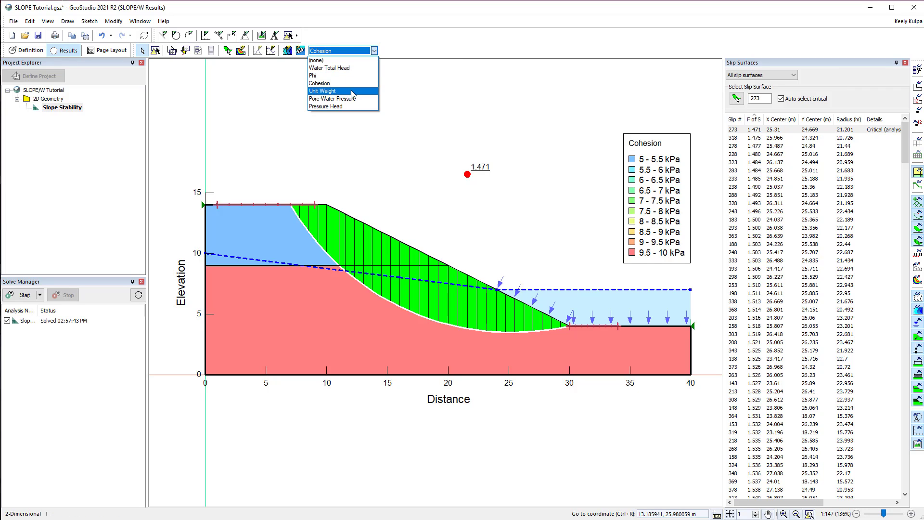
{"action": "left_click", "coordinate": [353, 92]}
{"action": "left_click", "coordinate": [374, 51]}
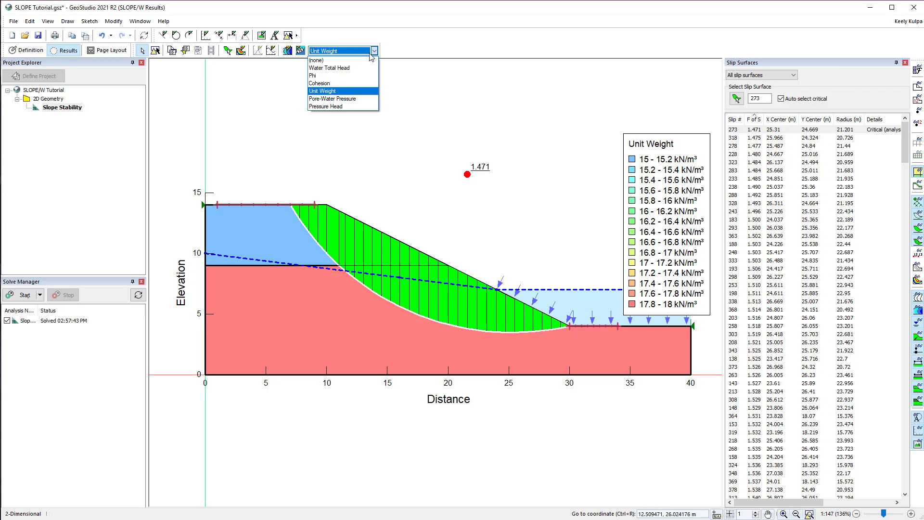
{"action": "left_click", "coordinate": [362, 58]}
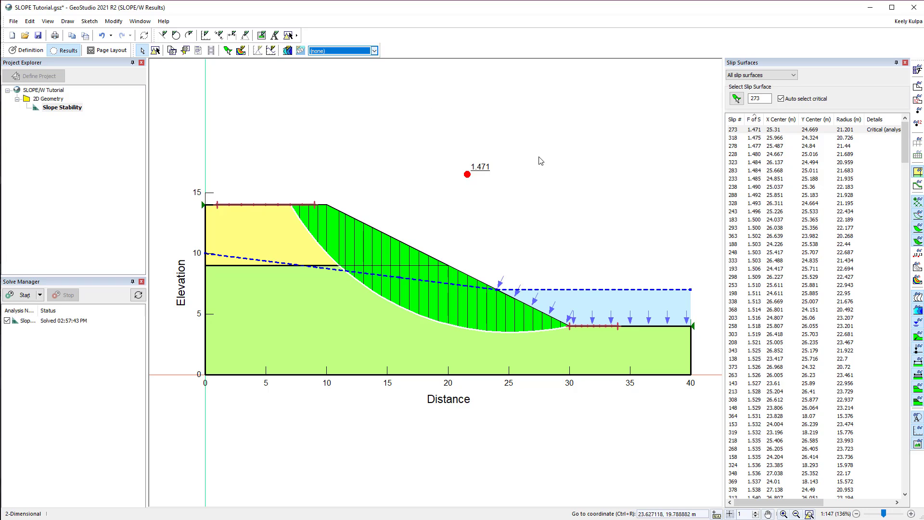
- Browse trial slip surfaces 328 through 343 (FoS 1.525), then re-select the critical surface
{"action": "left_click", "coordinate": [775, 203]}
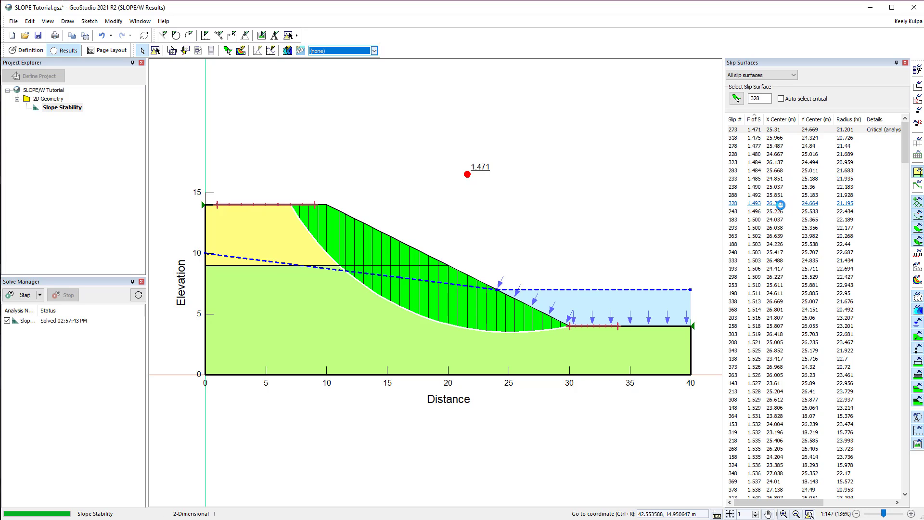
{"action": "left_click", "coordinate": [776, 253]}
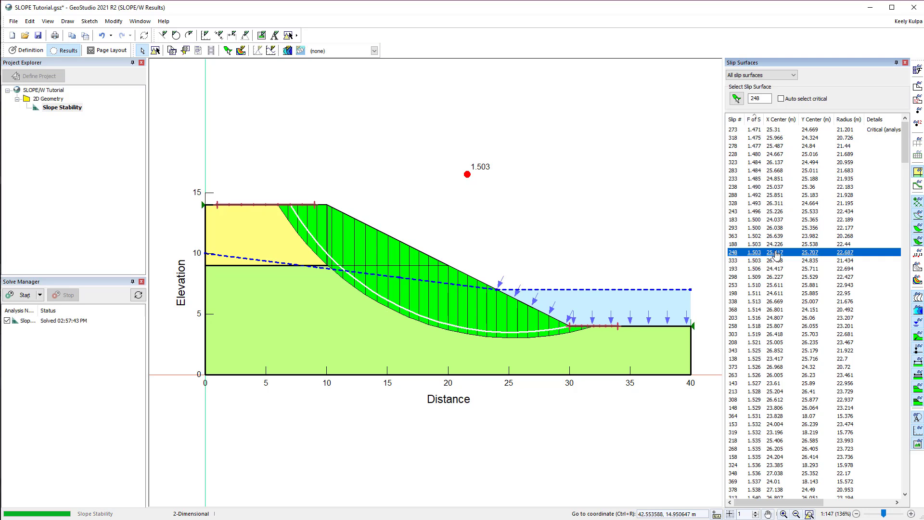
{"action": "left_click", "coordinate": [778, 310]}
{"action": "left_click", "coordinate": [775, 351]}
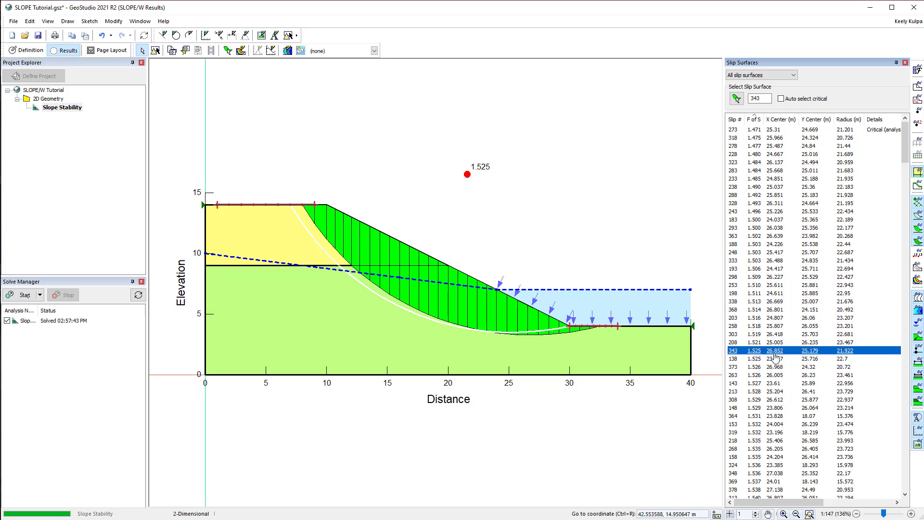
{"action": "left_click", "coordinate": [798, 103]}
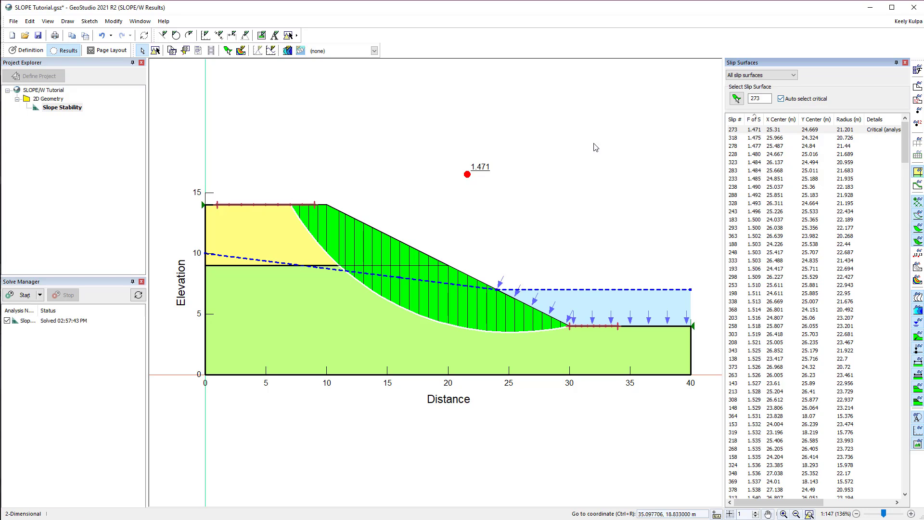
- Graph Factor of Safety vs. Lambda, compare other slips, then return to critical slip 273
{"action": "left_click", "coordinate": [272, 51]}
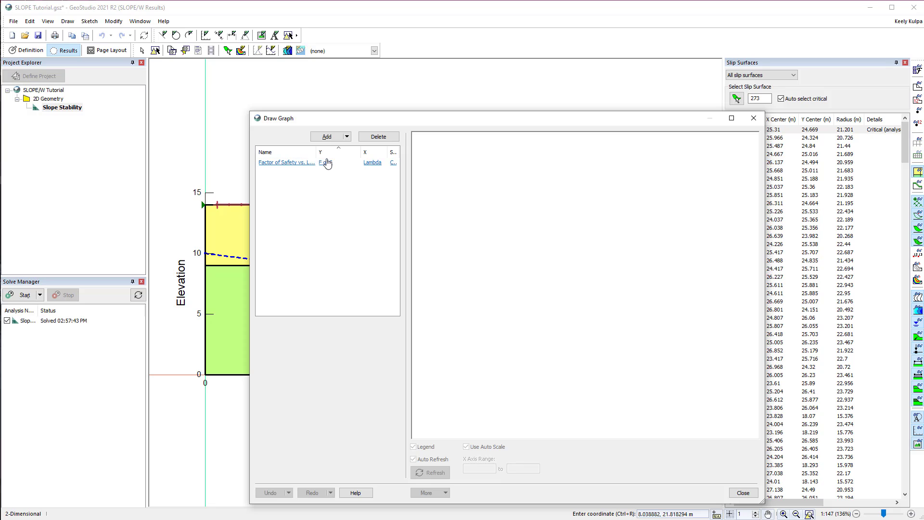
{"action": "left_click", "coordinate": [336, 162]}
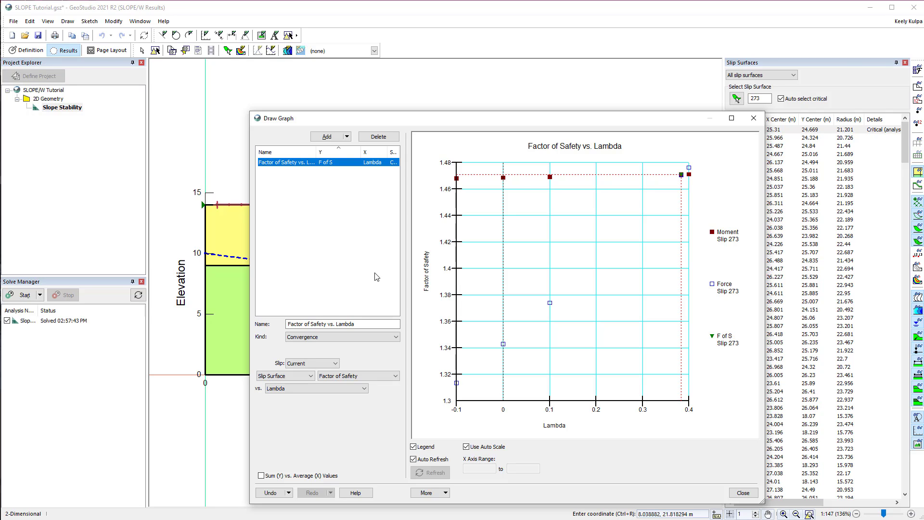
{"action": "left_click", "coordinate": [828, 288]}
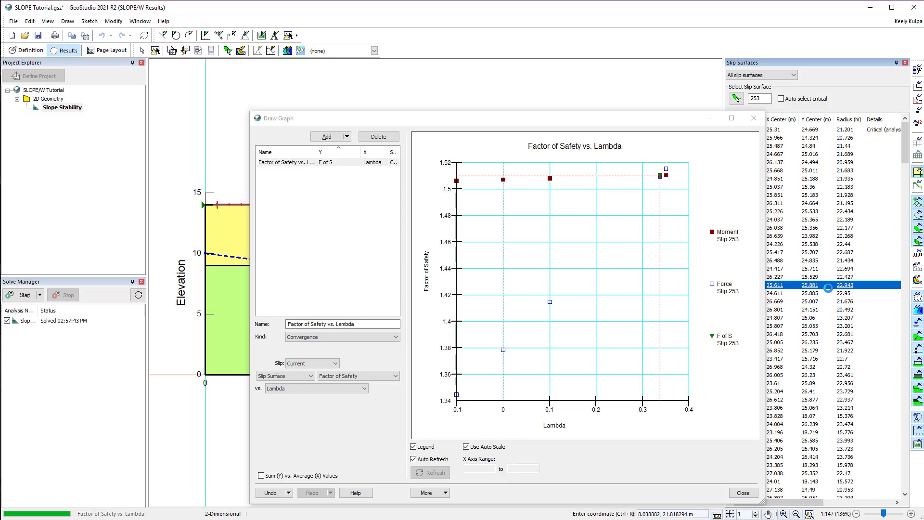
{"action": "left_click", "coordinate": [812, 374]}
{"action": "left_click", "coordinate": [812, 318]}
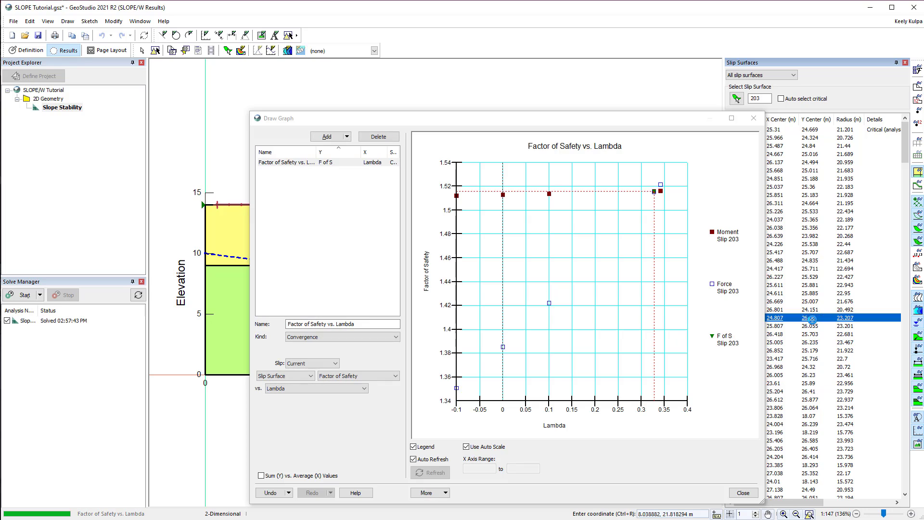
{"action": "left_click", "coordinate": [805, 99]}
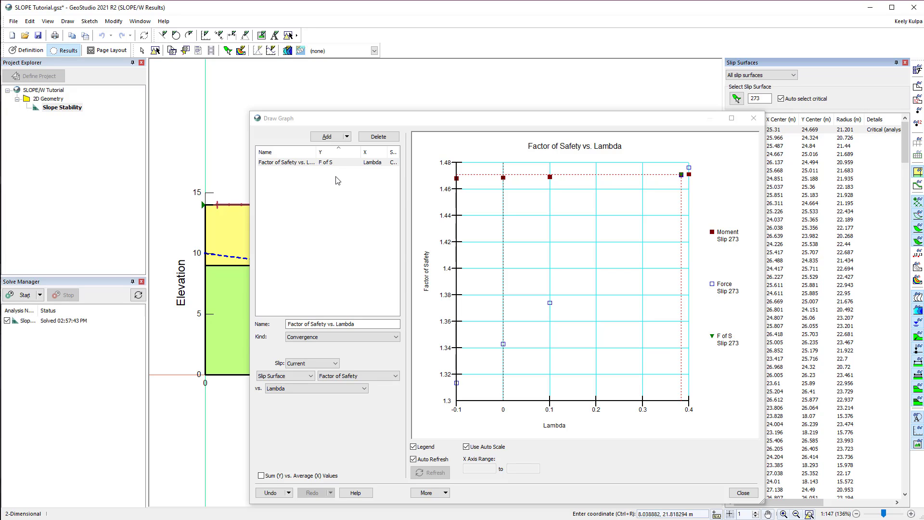
- Create a Slice graph of Pore-Pressure Water Pressure versus Slice # for slip 273
{"action": "left_click", "coordinate": [331, 137]}
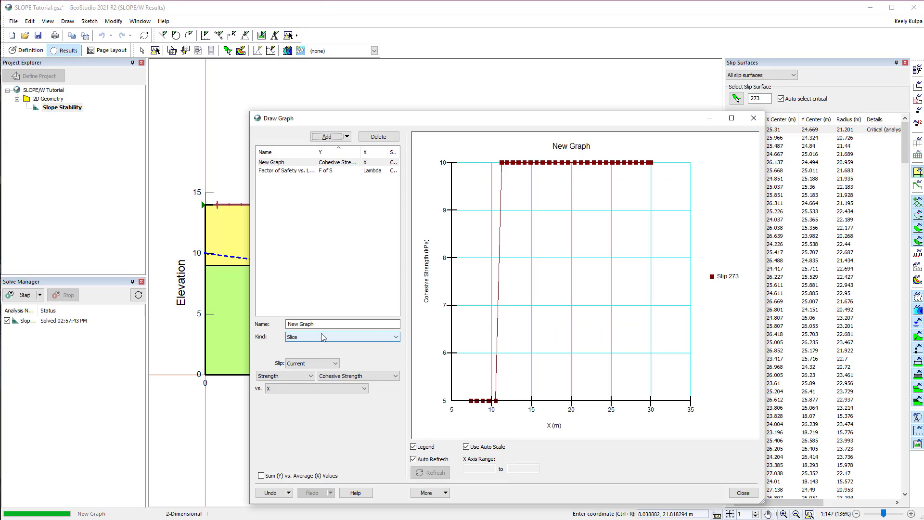
{"action": "left_click", "coordinate": [323, 337]}
{"action": "left_click", "coordinate": [325, 346]}
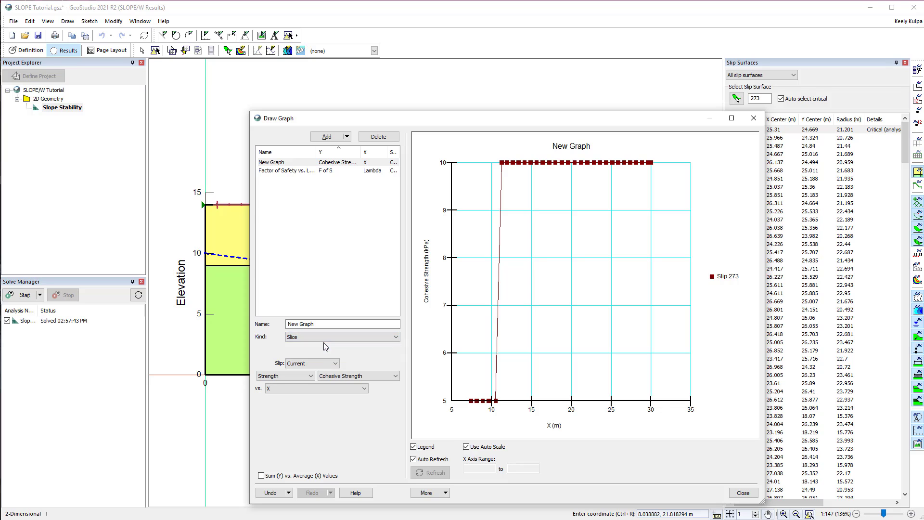
{"action": "left_click", "coordinate": [310, 376]}
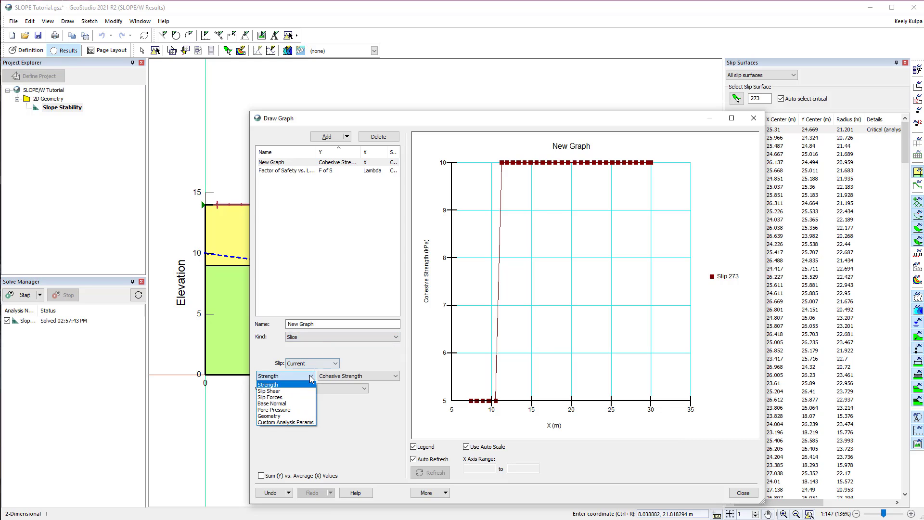
{"action": "left_click", "coordinate": [309, 411]}
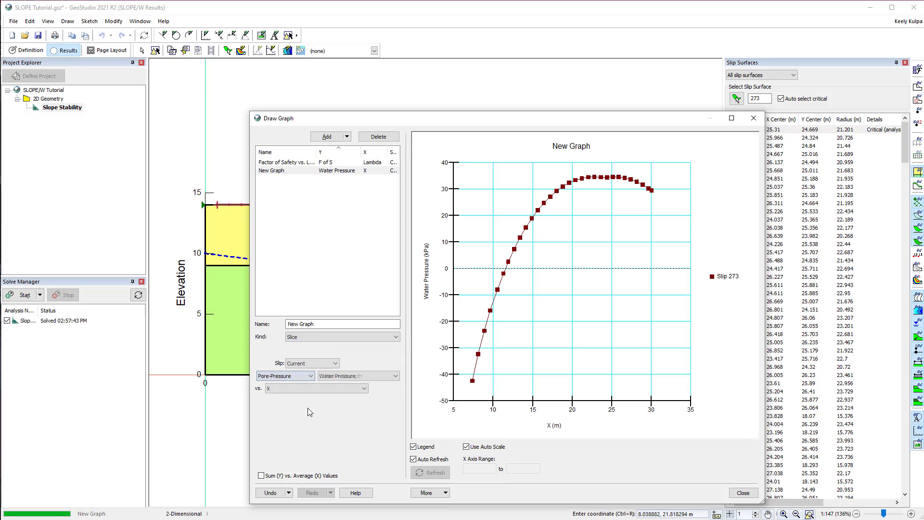
{"action": "left_click", "coordinate": [397, 374]}
{"action": "left_click", "coordinate": [363, 388]}
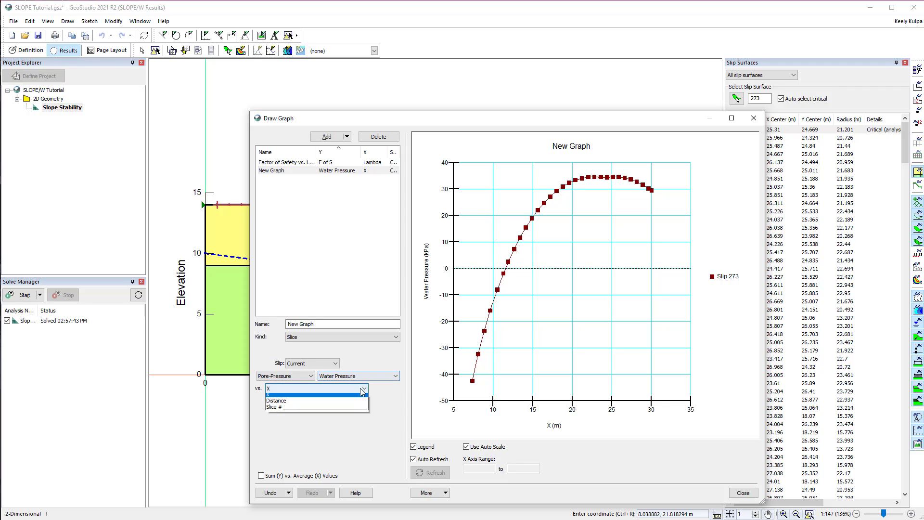
{"action": "left_click", "coordinate": [348, 409]}
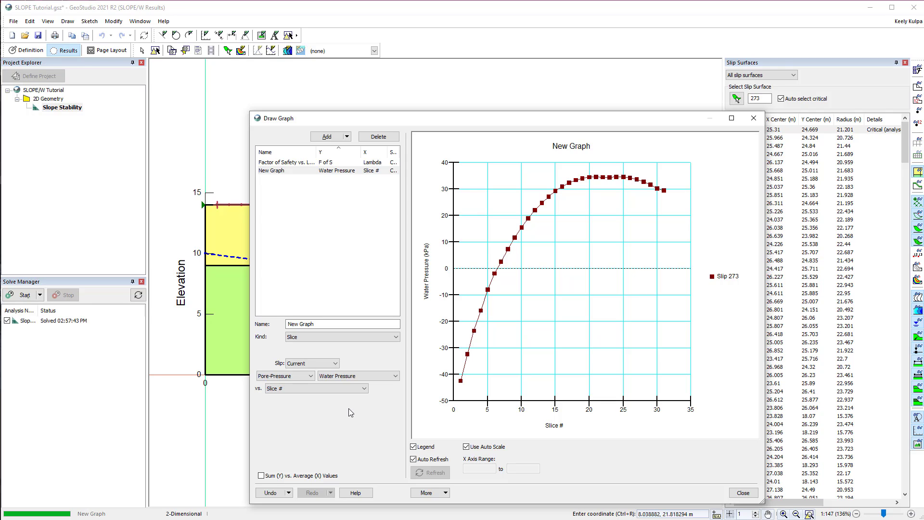
{"action": "left_click", "coordinate": [446, 492]}
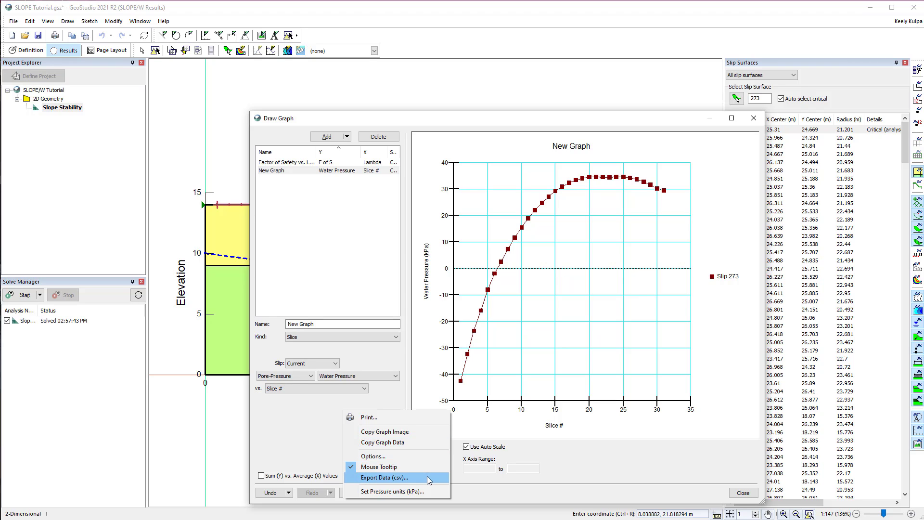
- In the graph Options, toggle Rotate 90 deg and the legend off and back on, then close
{"action": "left_click", "coordinate": [414, 455]}
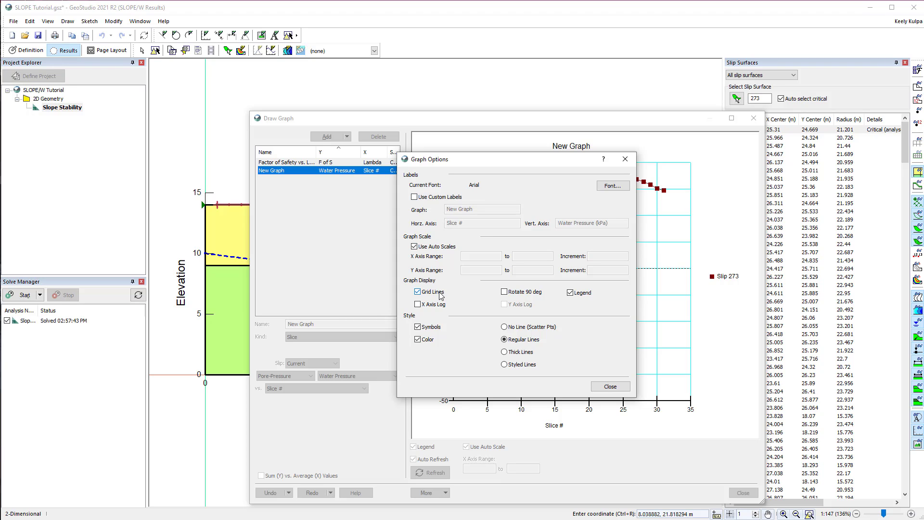
{"action": "left_click", "coordinate": [521, 295]}
{"action": "left_click", "coordinate": [521, 295]}
{"action": "left_click", "coordinate": [570, 293]}
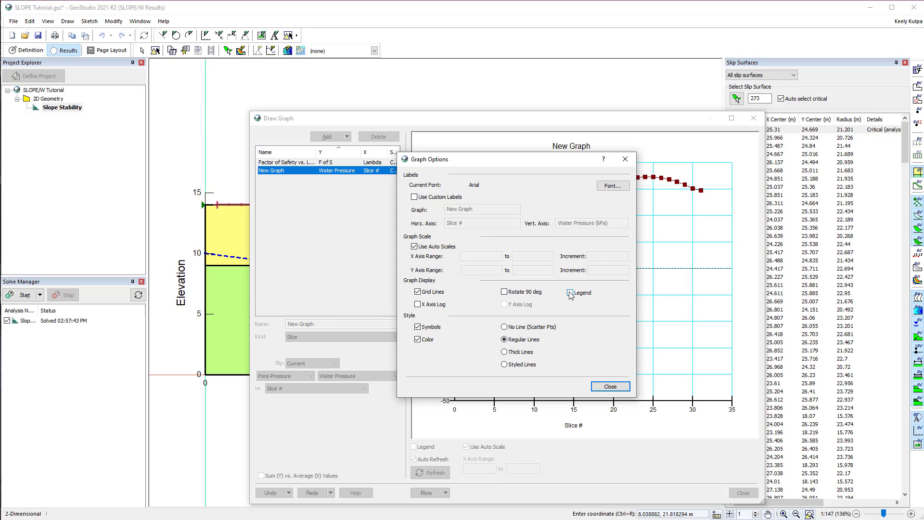
{"action": "left_click", "coordinate": [570, 293]}
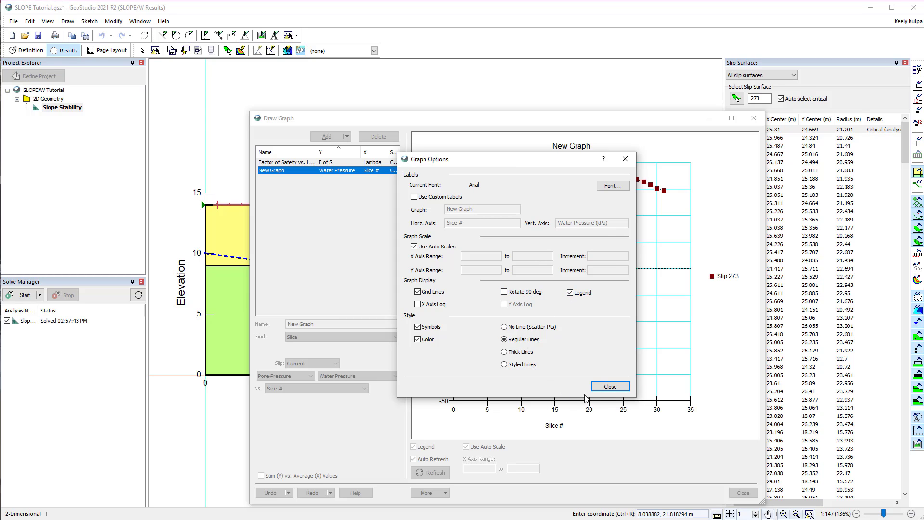
{"action": "left_click", "coordinate": [611, 386]}
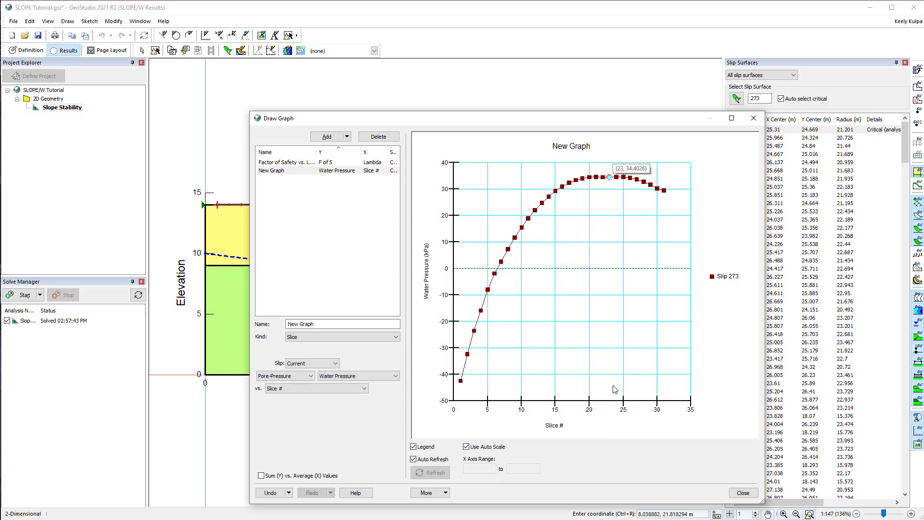
- Close the graph window and bring up the slice free body diagram, moved aside
{"action": "left_click", "coordinate": [743, 493]}
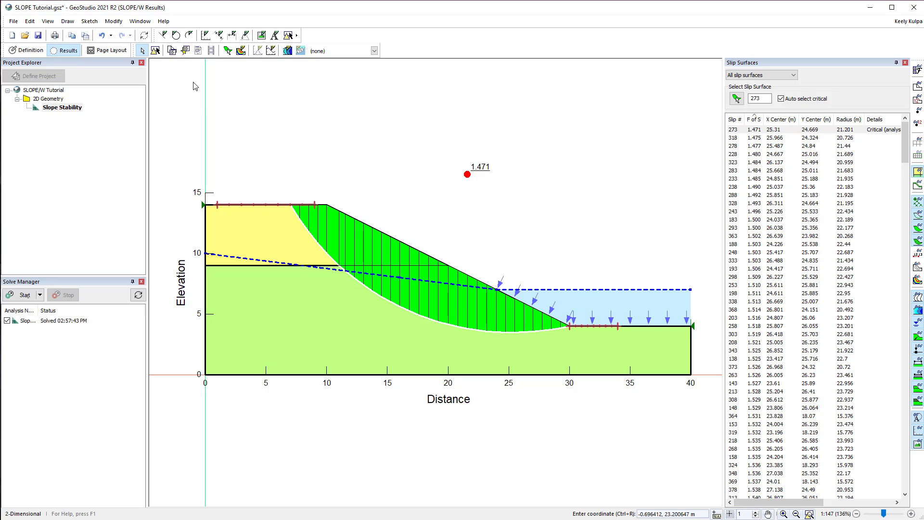
{"action": "left_click", "coordinate": [186, 55]}
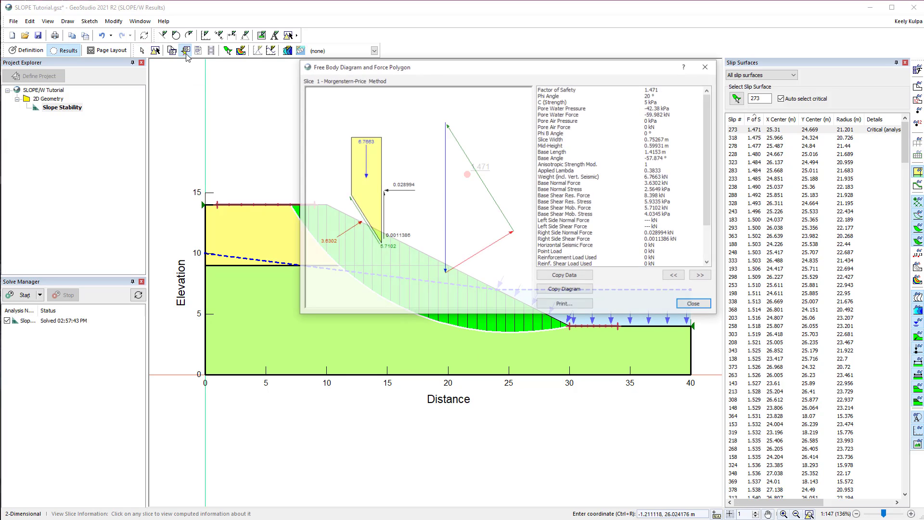
{"action": "left_click_drag", "start_coordinate": [419, 66], "coordinate": [591, 37]}
- Review the force diagrams for slices 7, 9, 10, 11 and 12, then close the diagram
{"action": "left_click", "coordinate": [347, 253]}
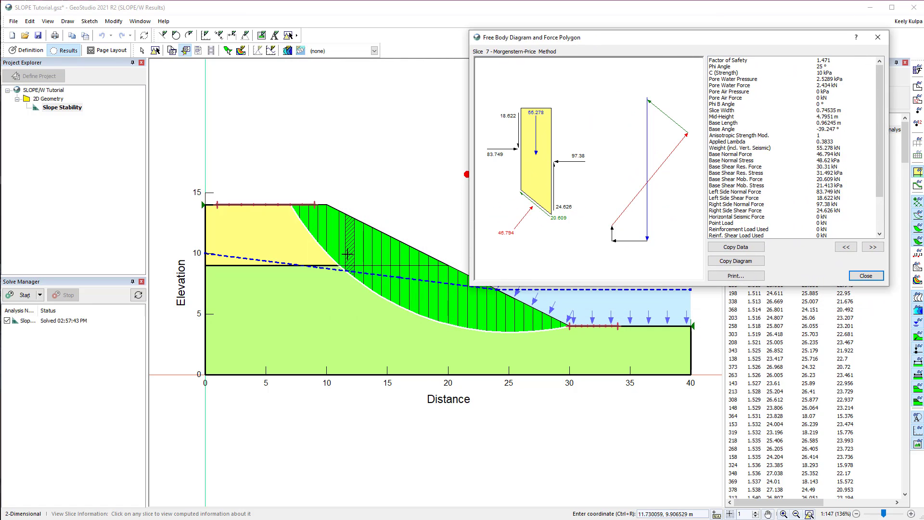
{"action": "left_click", "coordinate": [368, 261]}
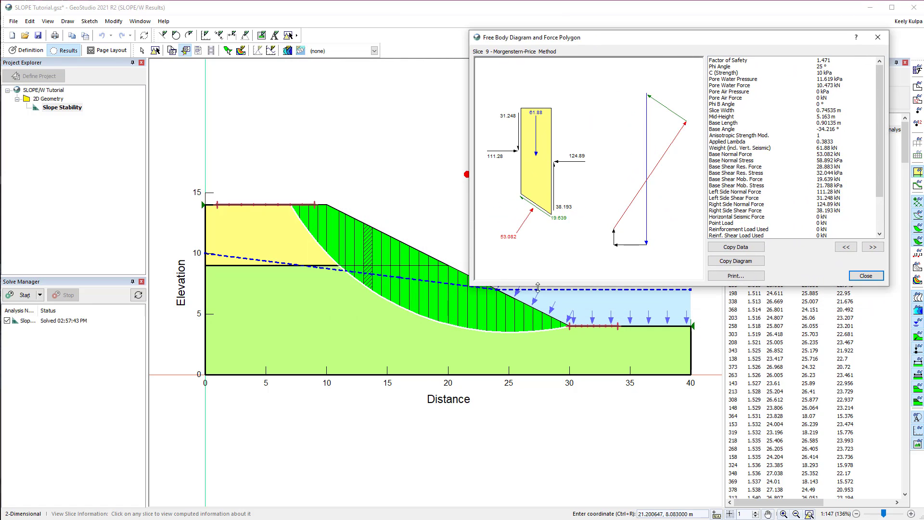
{"action": "left_click", "coordinate": [872, 247]}
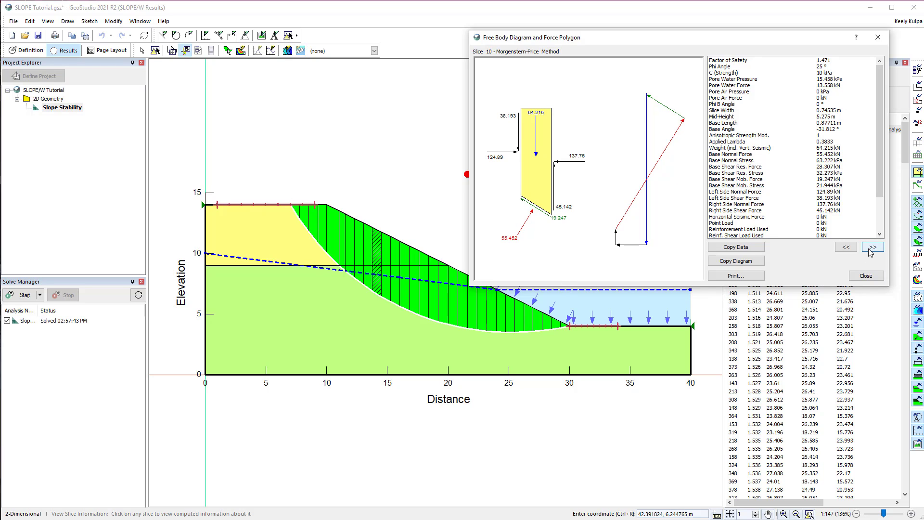
{"action": "left_click", "coordinate": [871, 248]}
{"action": "left_click", "coordinate": [871, 249]}
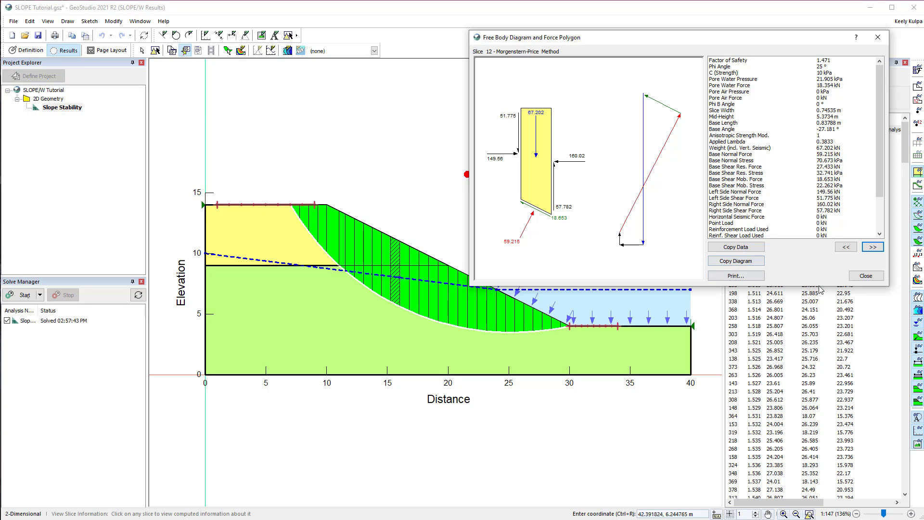
{"action": "left_click", "coordinate": [869, 278]}
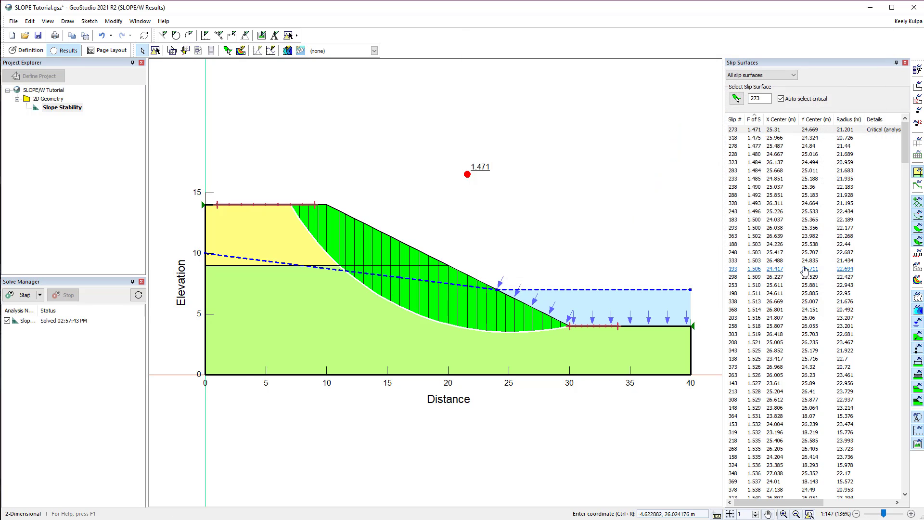
{"action": "left_click", "coordinate": [171, 51]}
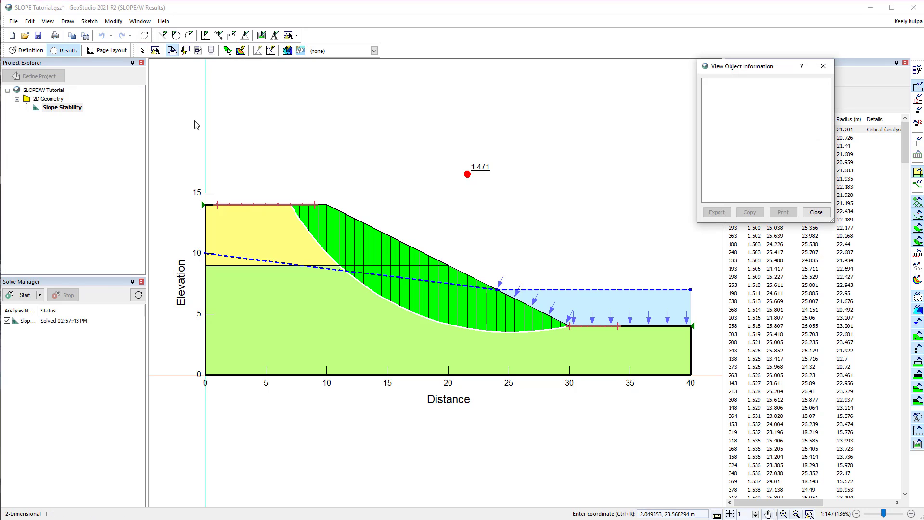
{"action": "left_click", "coordinate": [242, 228]}
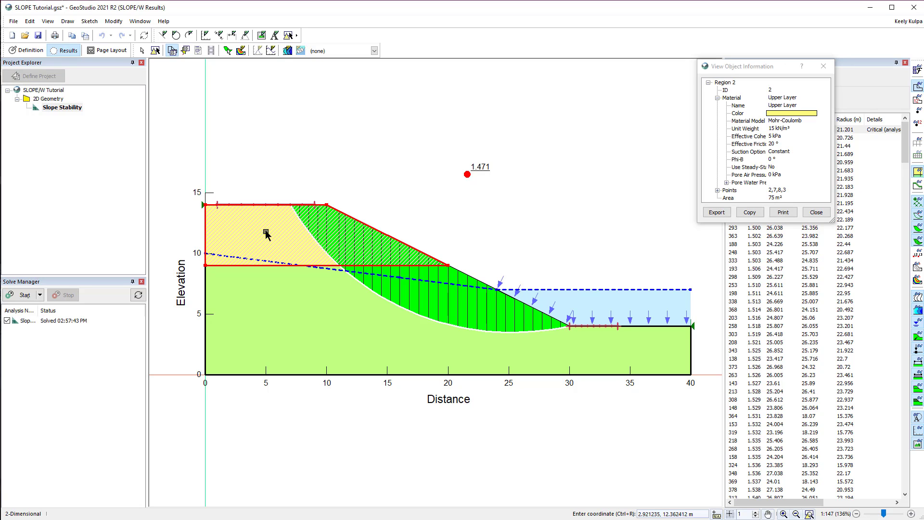
{"action": "left_click", "coordinate": [789, 132]}
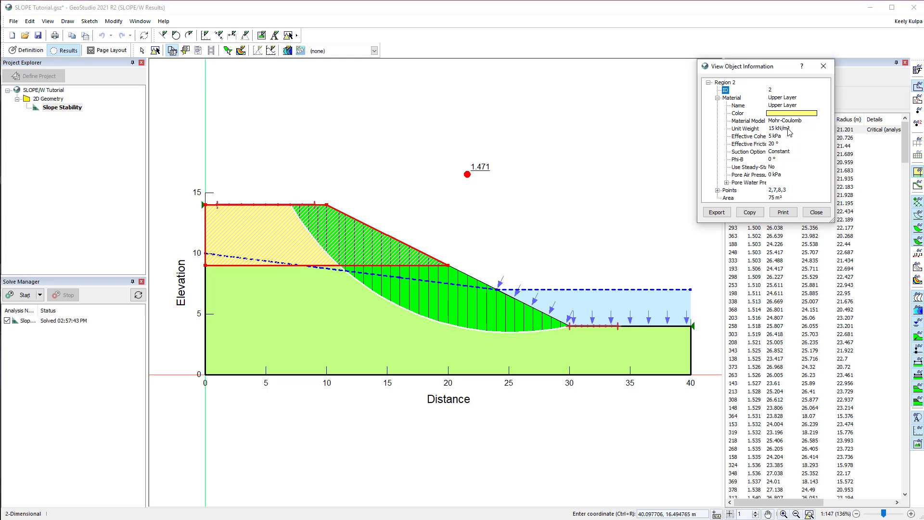
{"action": "left_click", "coordinate": [817, 213]}
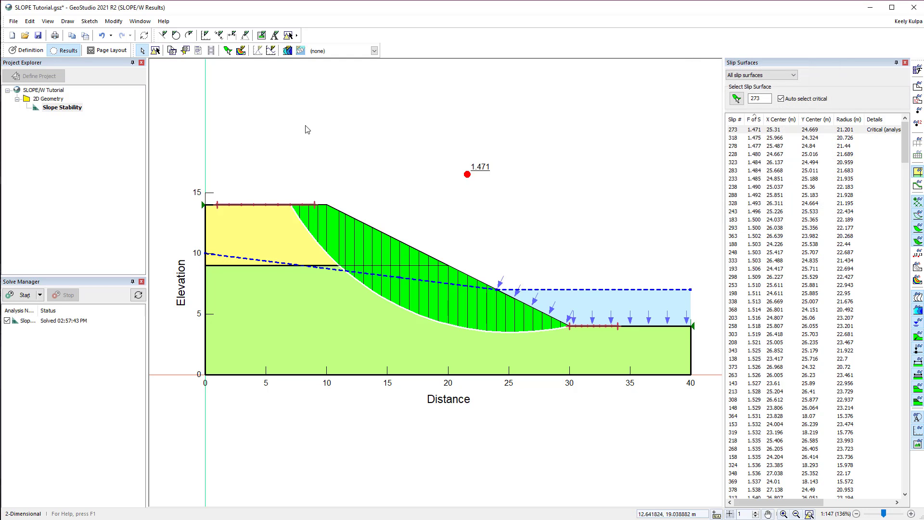
{"action": "left_click", "coordinate": [47, 21]}
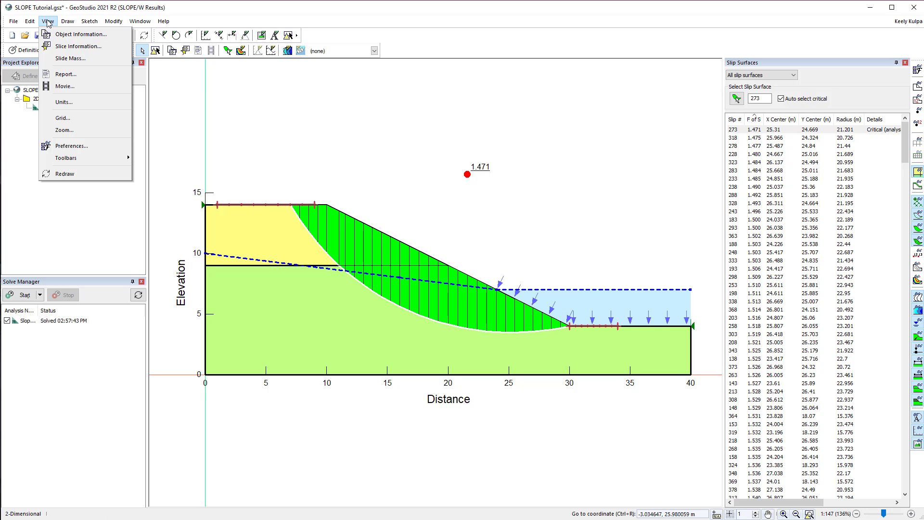
- Save the report as 'SLOPE Tutorial - Slope Stability.html', read it in Edge, then close it
{"action": "left_click", "coordinate": [66, 74]}
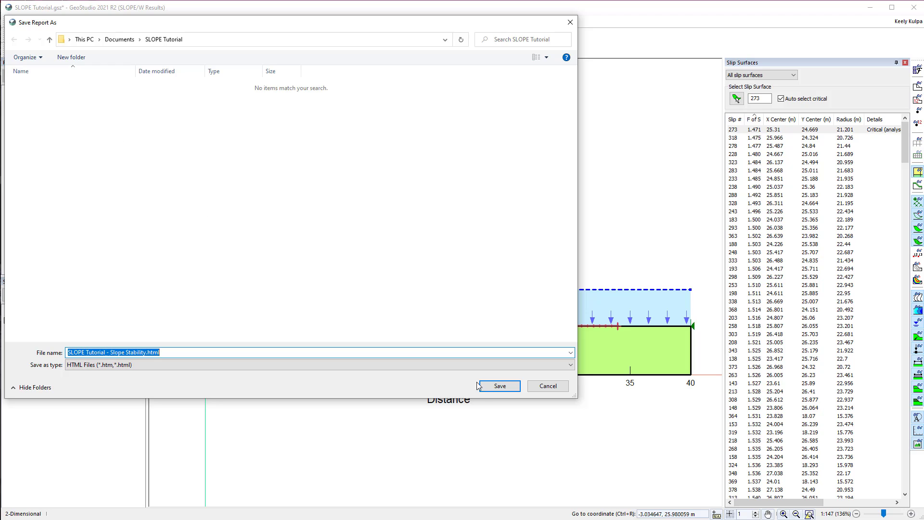
{"action": "left_click", "coordinate": [500, 386]}
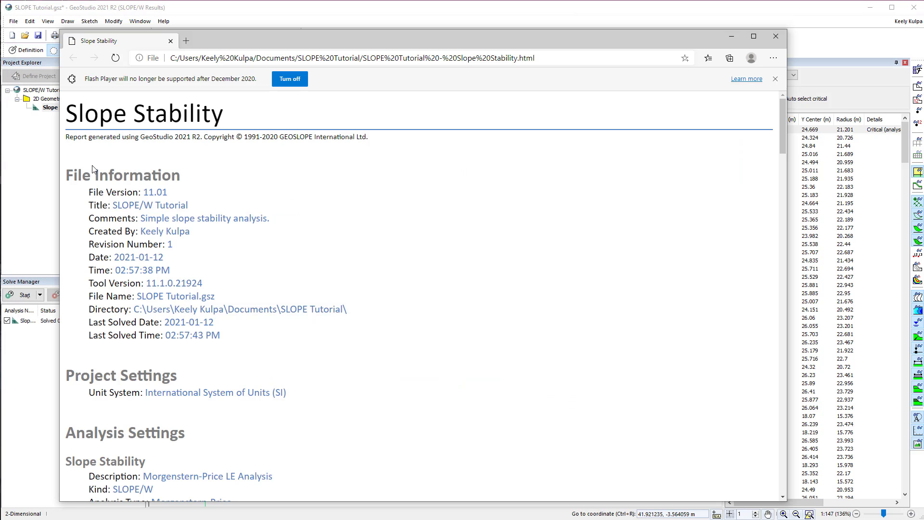
{"action": "scroll", "coordinate": [409, 430], "scroll_direction": "down", "scroll_amount": 5}
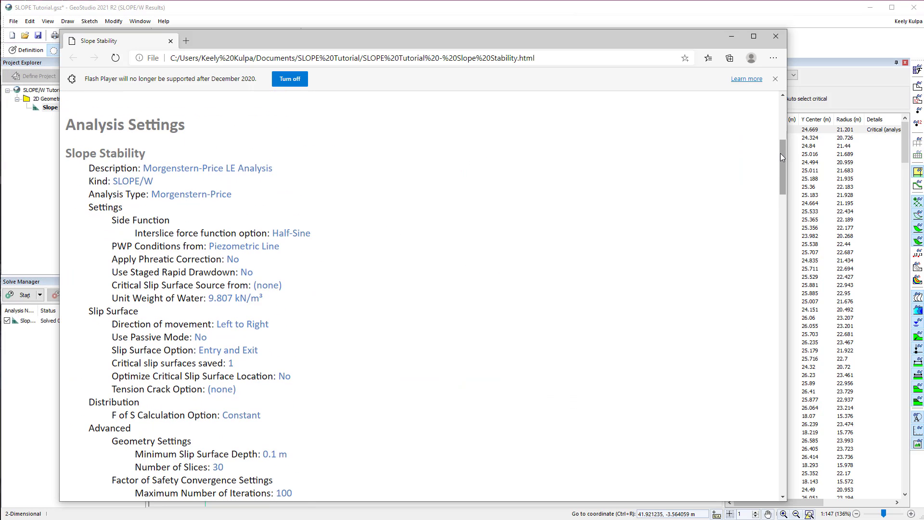
{"action": "left_click_drag", "start_coordinate": [782, 153], "coordinate": [780, 393]}
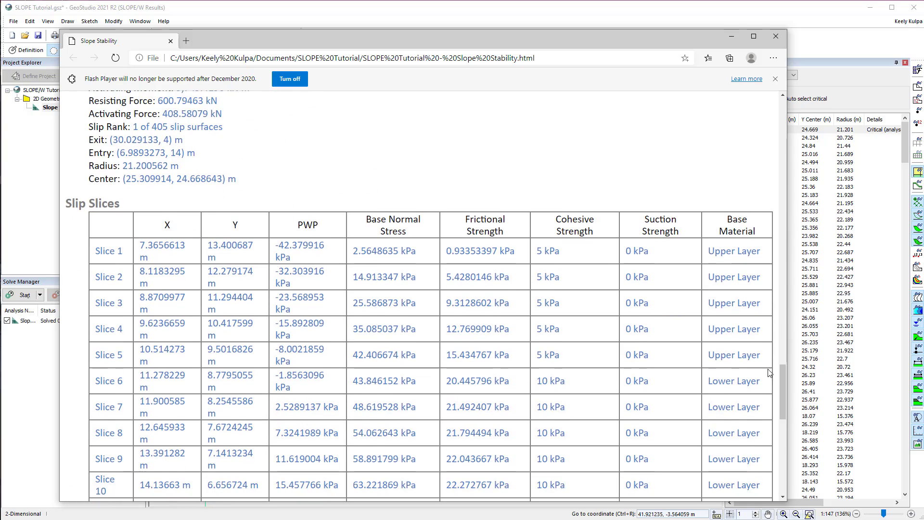
{"action": "left_click", "coordinate": [777, 35]}
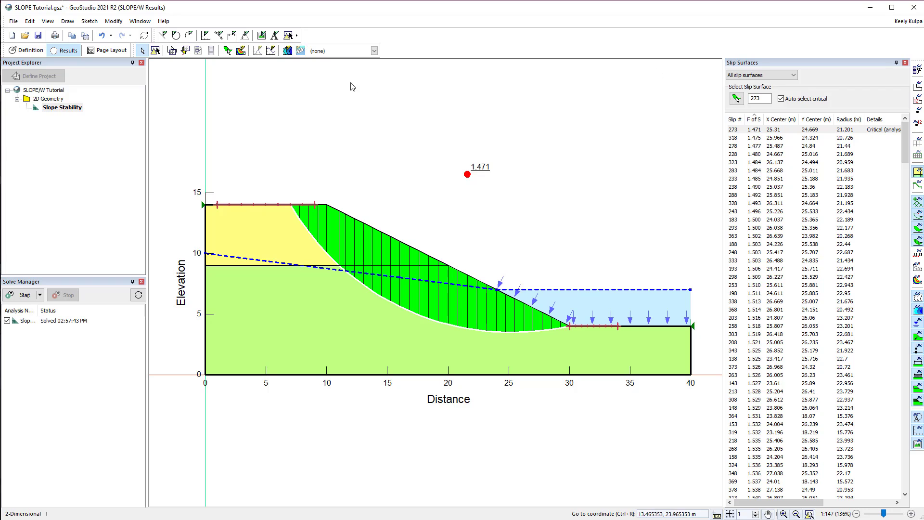
- Preview all 405 trial slip surfaces, hide them, and turn on the red Safety Map Zone
{"action": "left_click", "coordinate": [241, 52]}
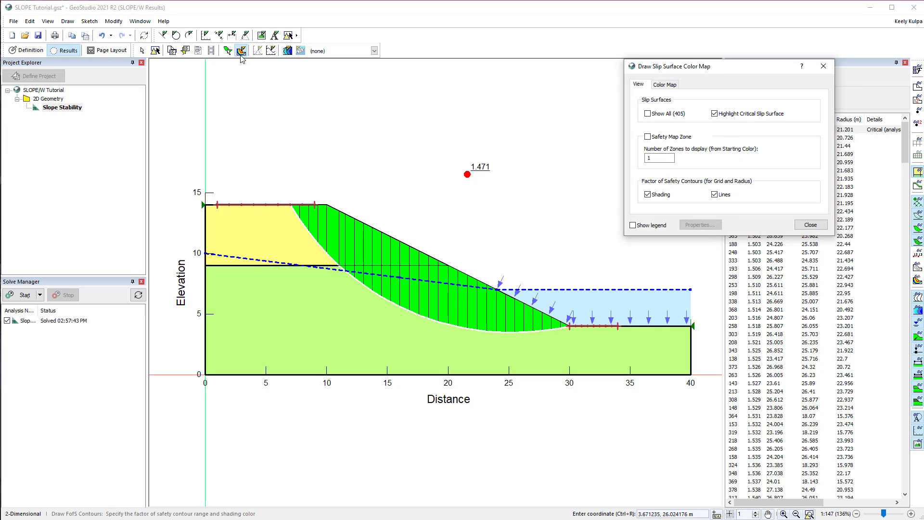
{"action": "left_click", "coordinate": [649, 114]}
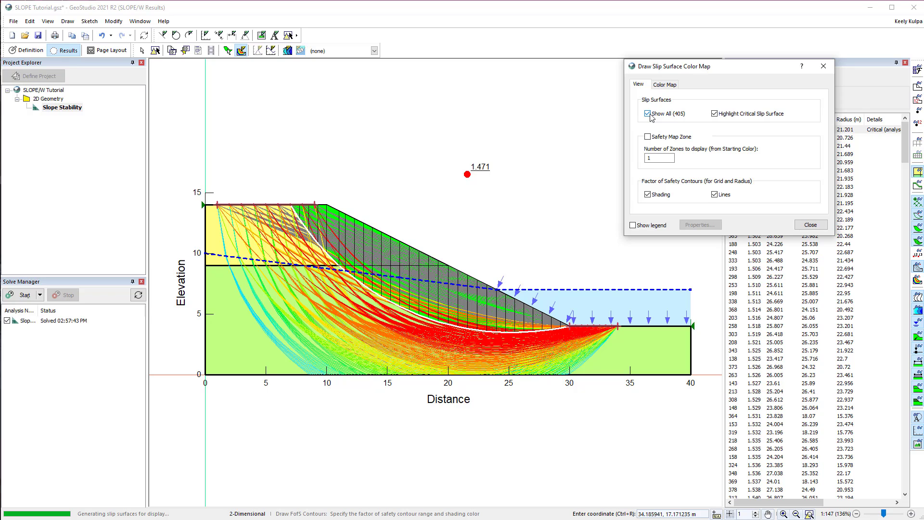
{"action": "left_click", "coordinate": [648, 114]}
{"action": "left_click", "coordinate": [648, 136]}
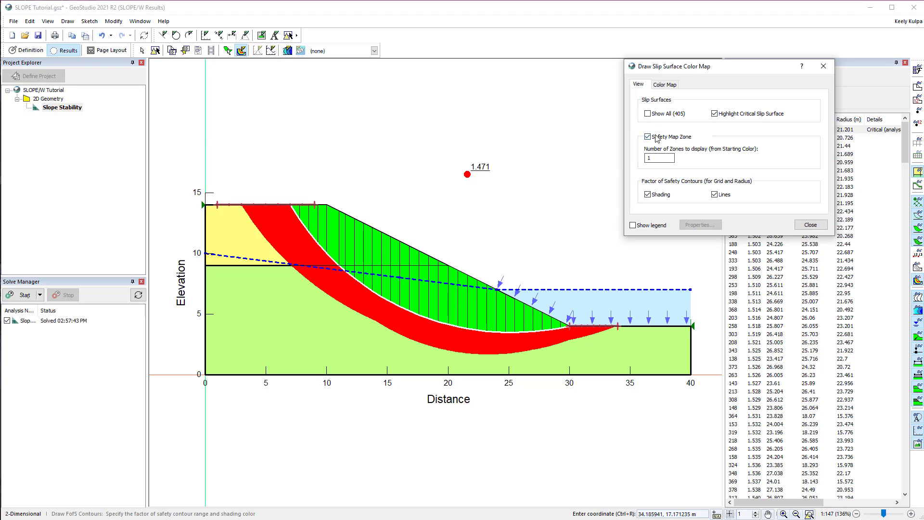
{"action": "left_click", "coordinate": [673, 88]}
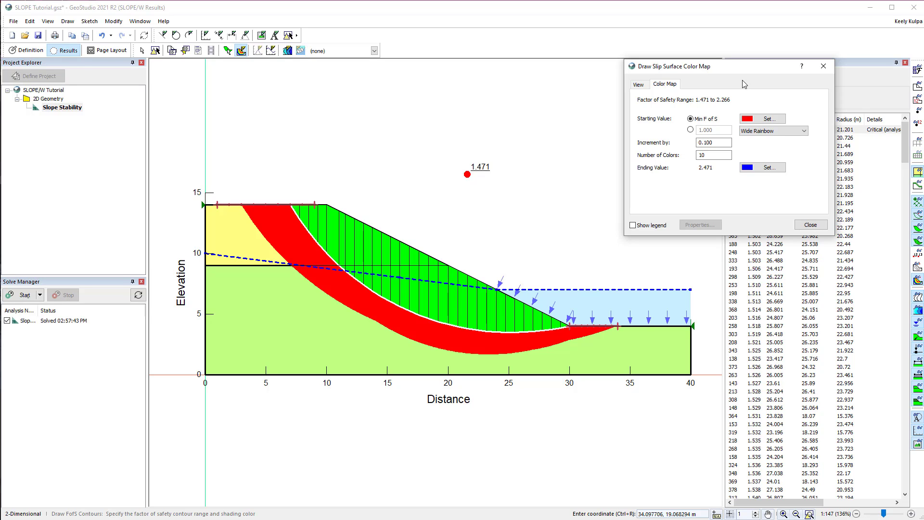
- Read the colour map help topic, then close Help and the Draw Slip Surface Color Map dialog
{"action": "left_click", "coordinate": [801, 66]}
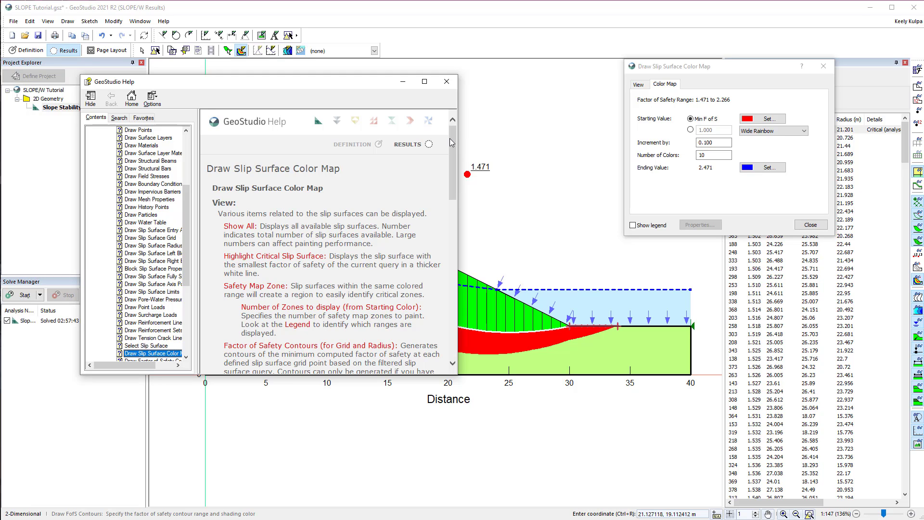
{"action": "left_click_drag", "start_coordinate": [449, 138], "coordinate": [446, 245]}
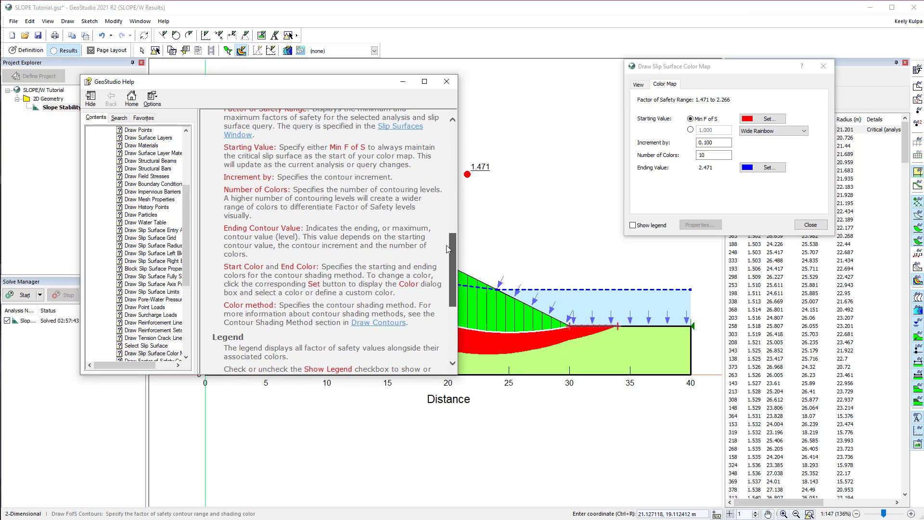
{"action": "left_click", "coordinate": [132, 99]}
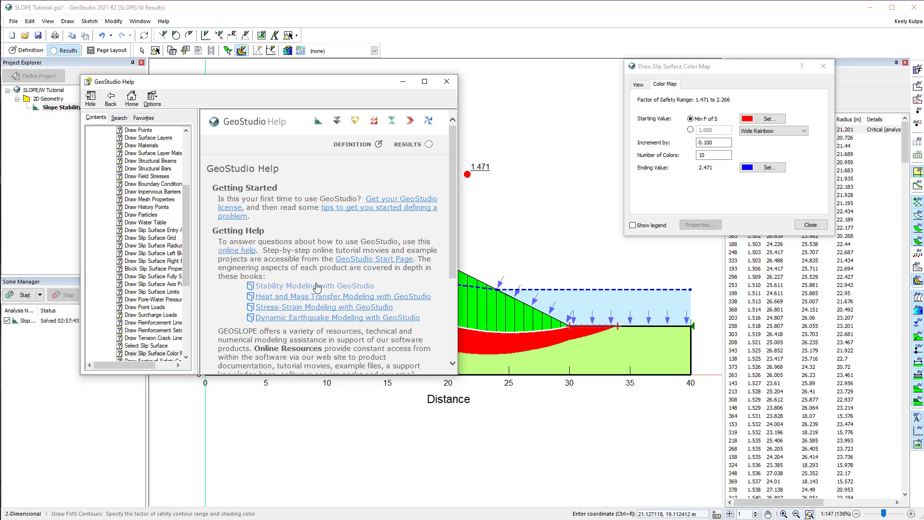
{"action": "left_click", "coordinate": [454, 81]}
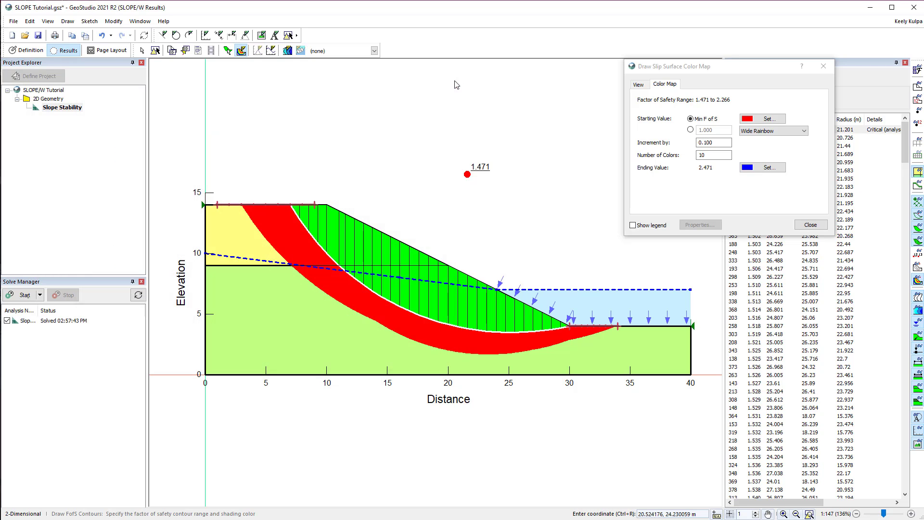
{"action": "left_click", "coordinate": [809, 225]}
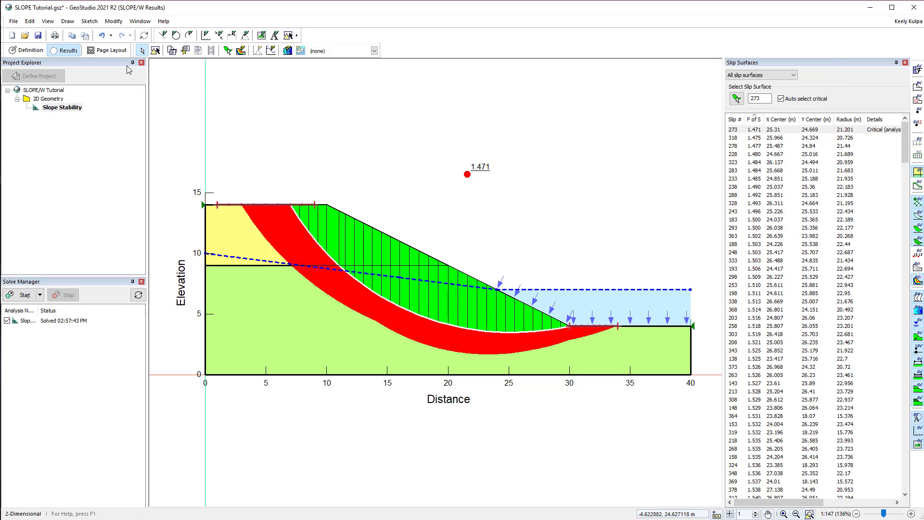
- Switch to Page Layout, narrow its settings panel and auto-hide the Slip Surfaces list
{"action": "left_click", "coordinate": [108, 50]}
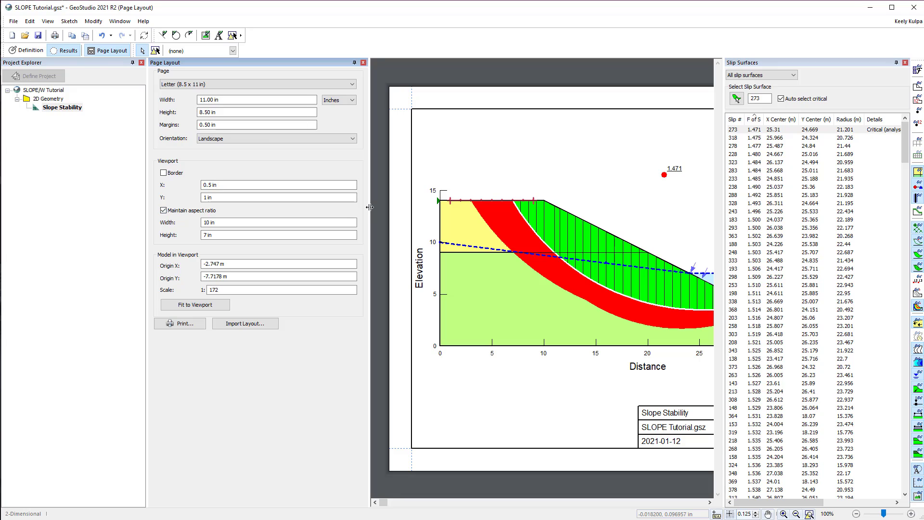
{"action": "left_click_drag", "start_coordinate": [370, 207], "coordinate": [301, 206]}
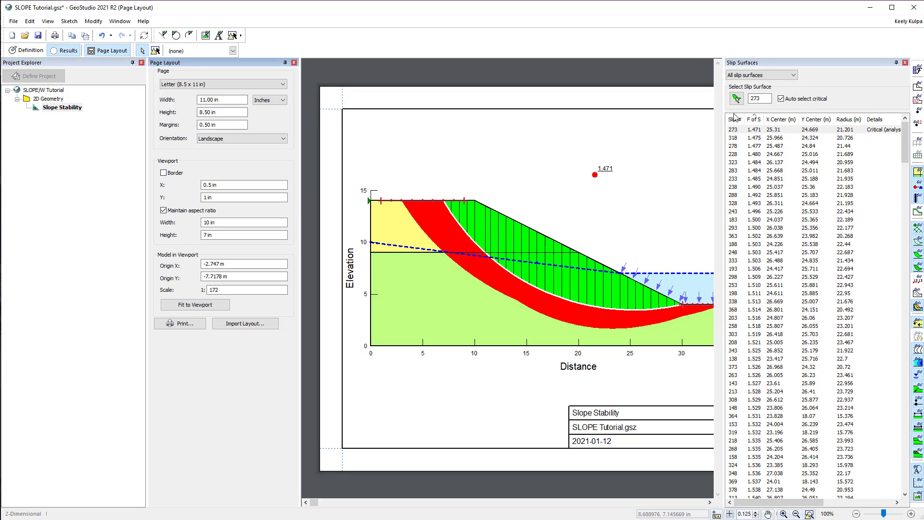
{"action": "left_click", "coordinate": [896, 65]}
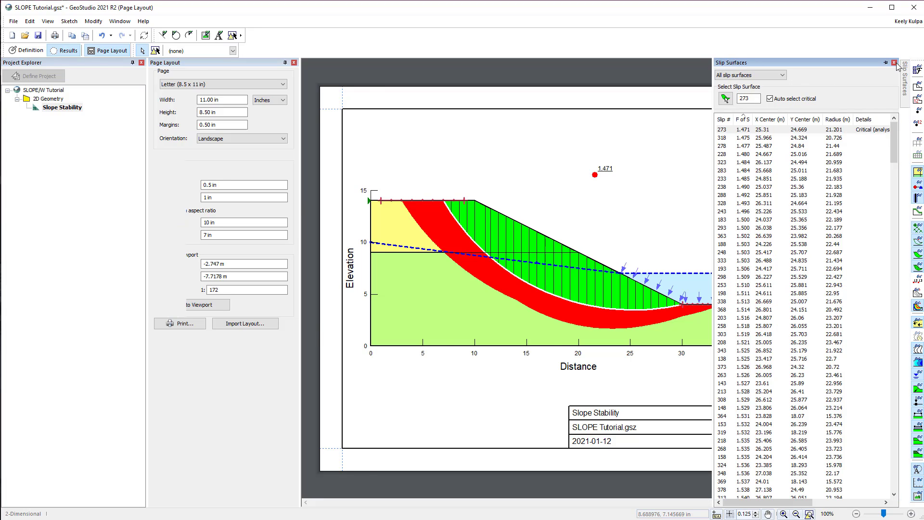